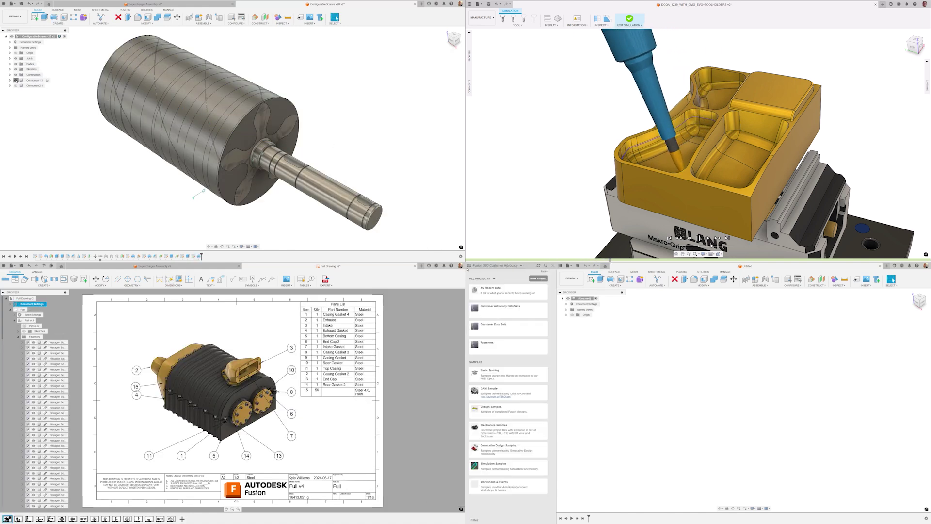
# Search all data for 'super' to list the Supercharger designs.
pyautogui.click(33, 22)
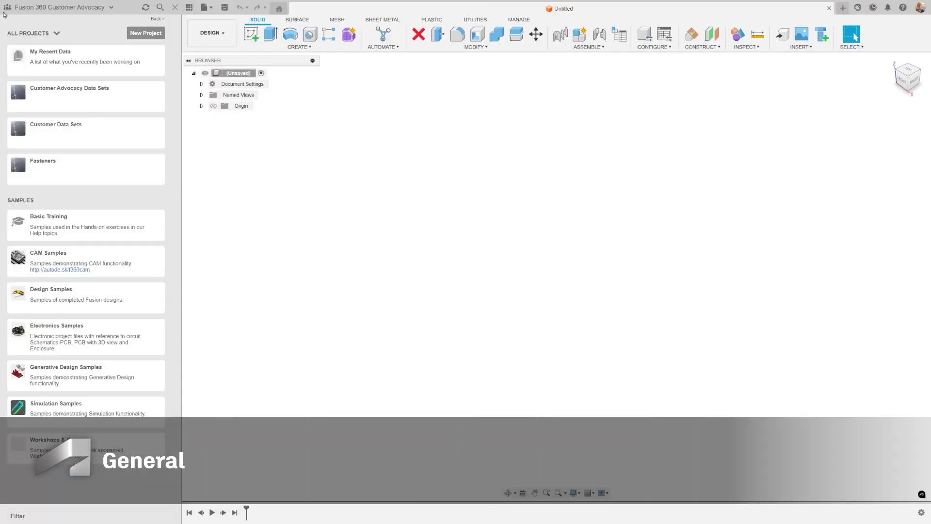
pyautogui.click(160, 7)
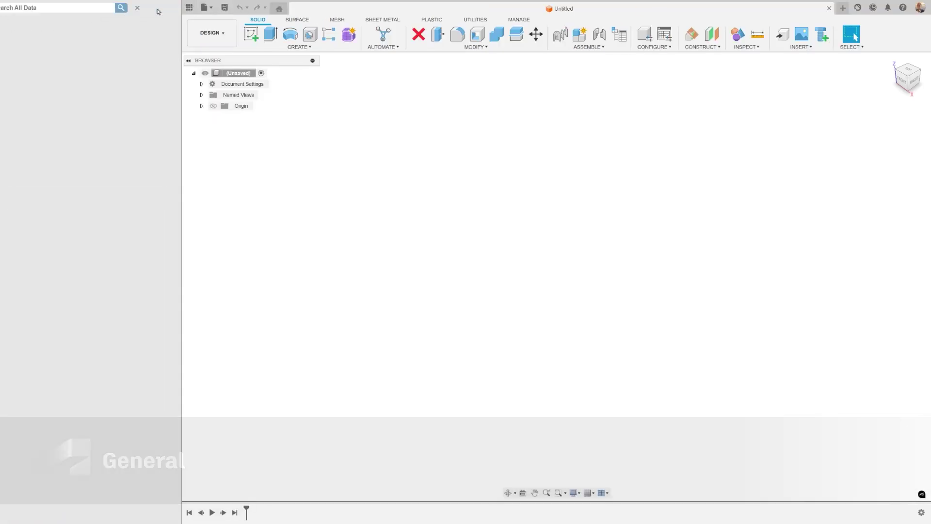
pyautogui.write('supercharger')
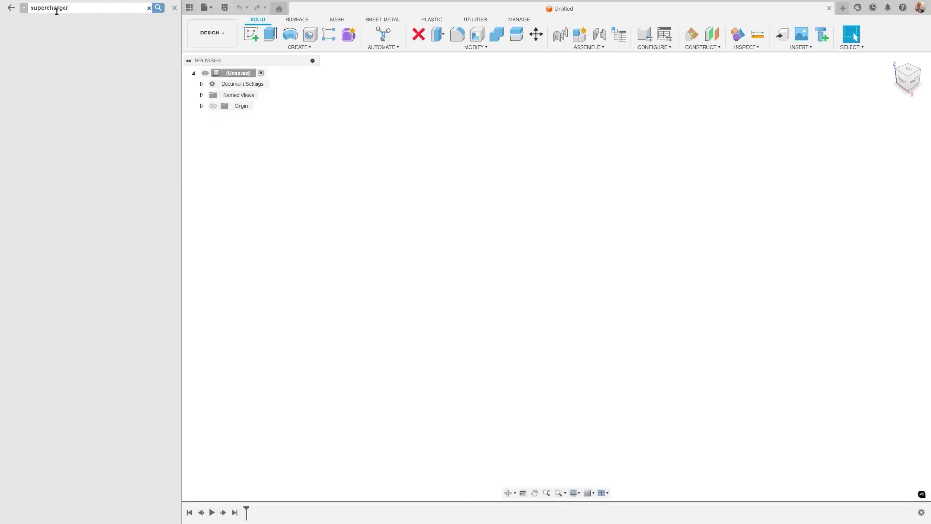
pyautogui.press('Return')
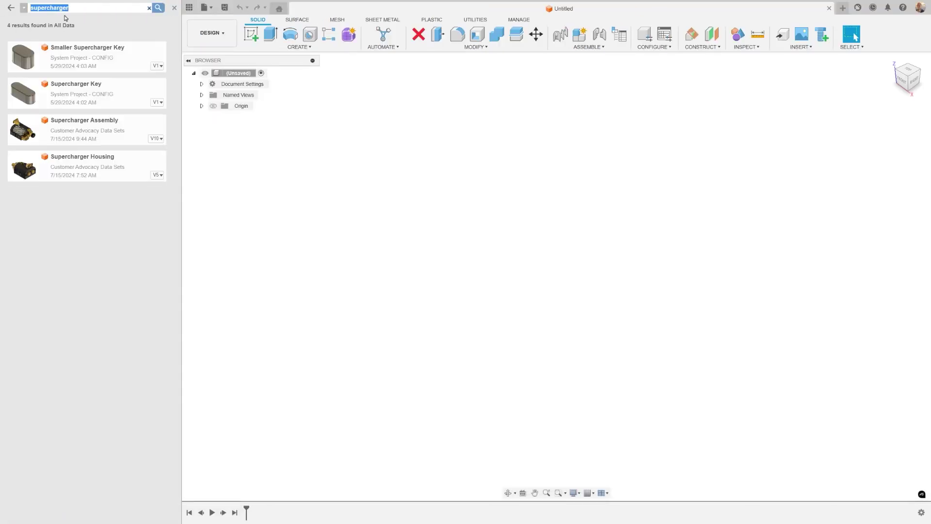
# Show Supercharger Assembly in its folder and review its version history.
pyautogui.rightClick(82, 132)
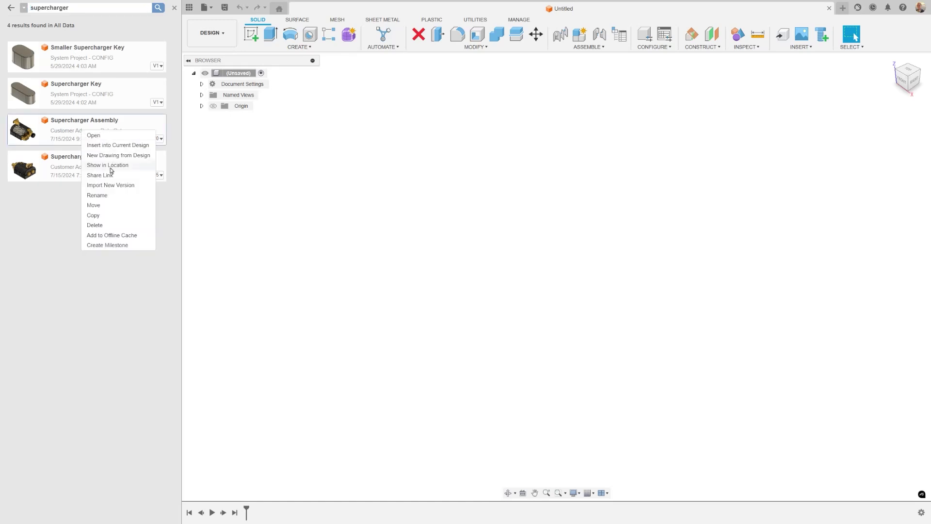
pyautogui.click(110, 166)
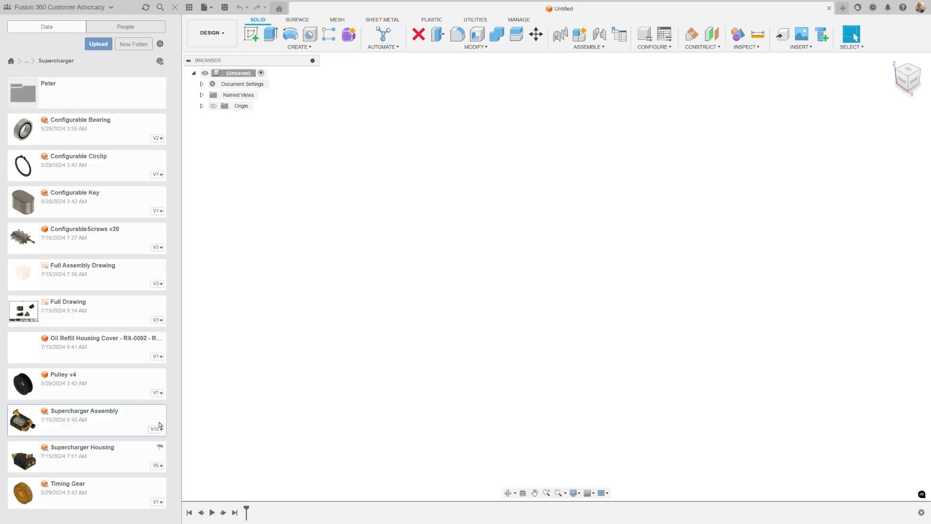
pyautogui.click(159, 426)
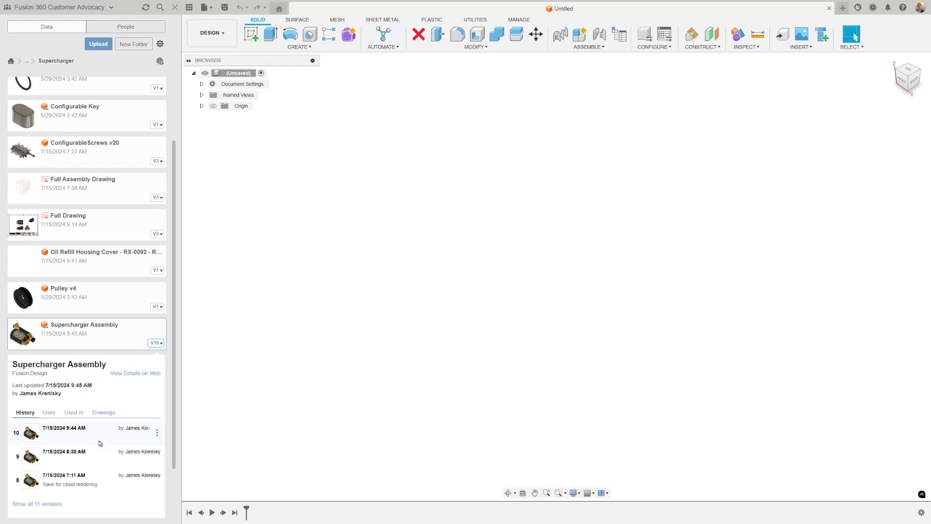
pyautogui.scroll(-1, 68, 436)
pyautogui.click(148, 315)
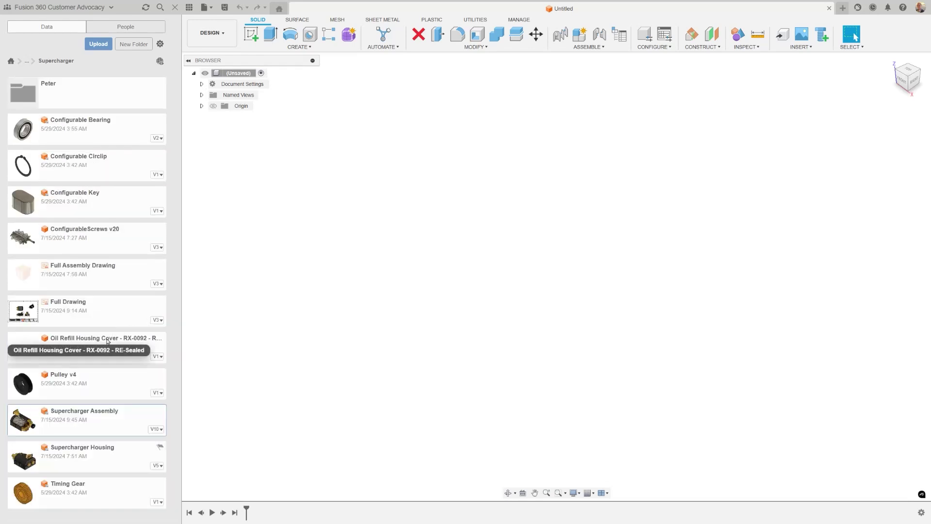
pyautogui.click(279, 9)
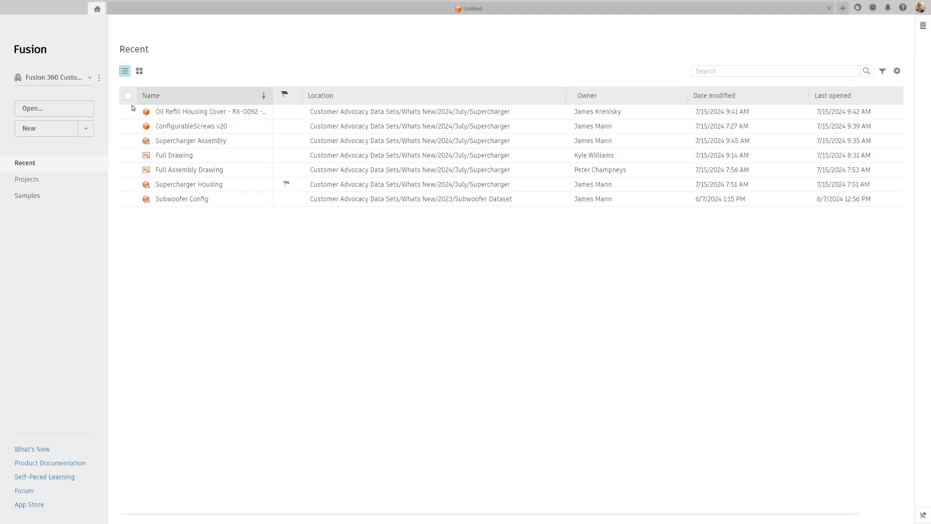
# Search Projects for 'supercharger', widen the Location column, and open Supercharger Assembly.
pyautogui.click(50, 182)
pyautogui.click(741, 72)
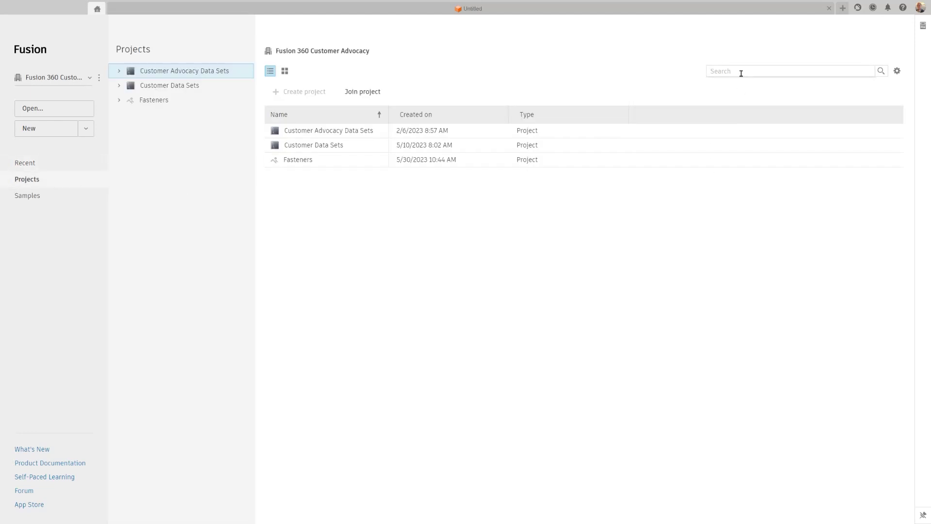
pyautogui.write('supercharger')
pyautogui.press('Return')
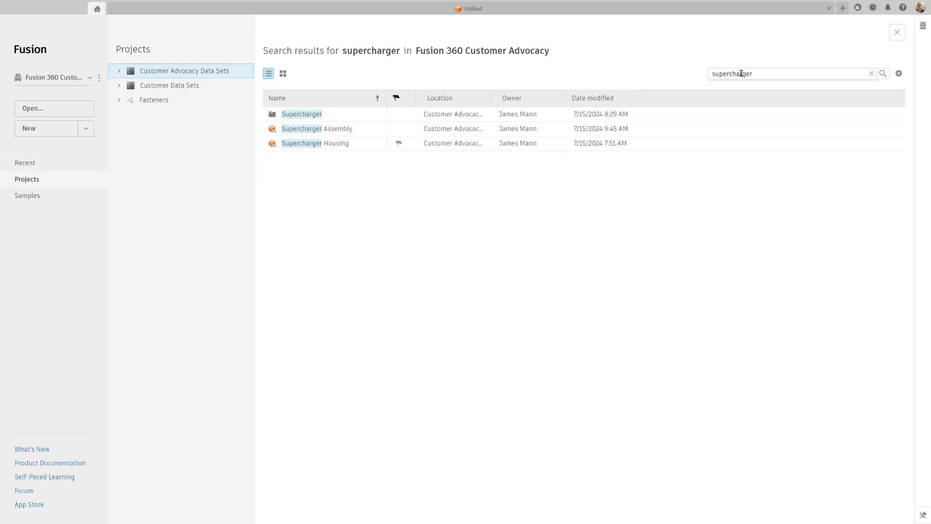
pyautogui.moveTo(490, 102); pyautogui.dragTo(685, 106)
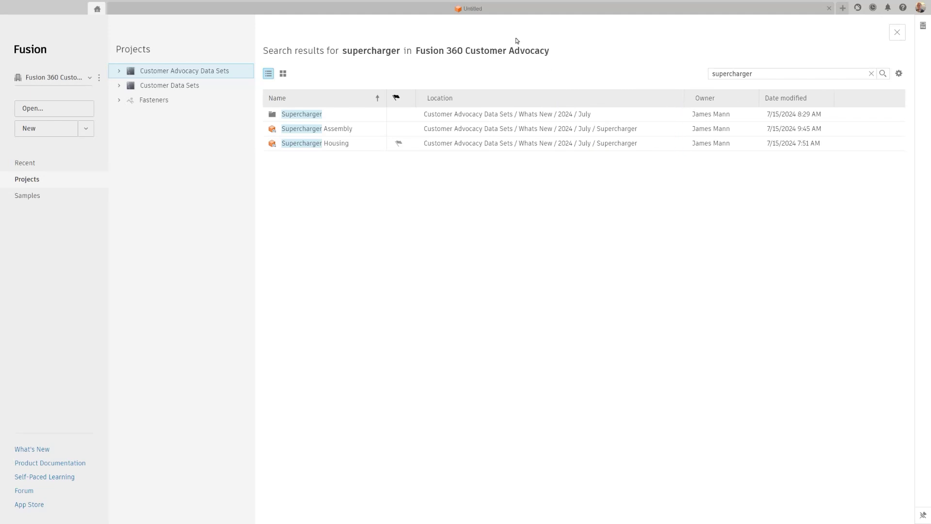
pyautogui.doubleClick(485, 129)
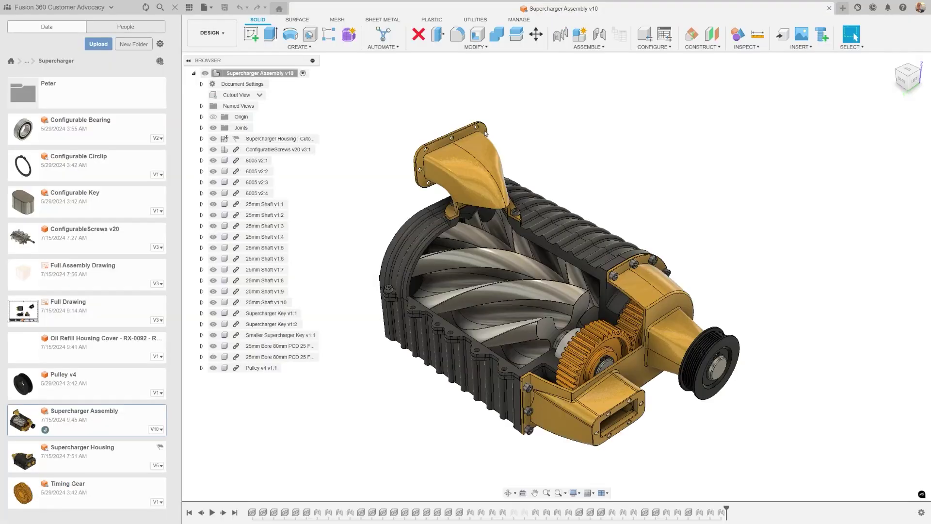
# Turn off Animate view transitions in the Preferences.
pyautogui.click(921, 8)
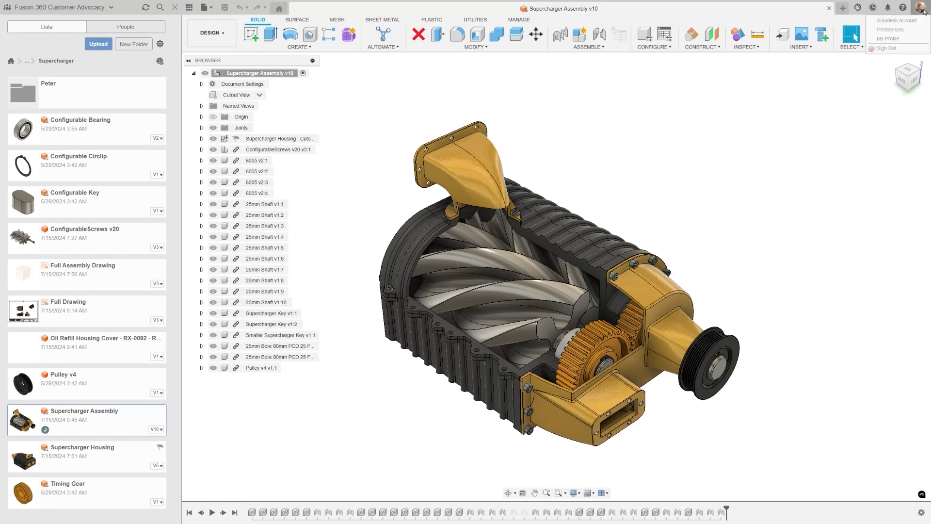
pyautogui.click(897, 30)
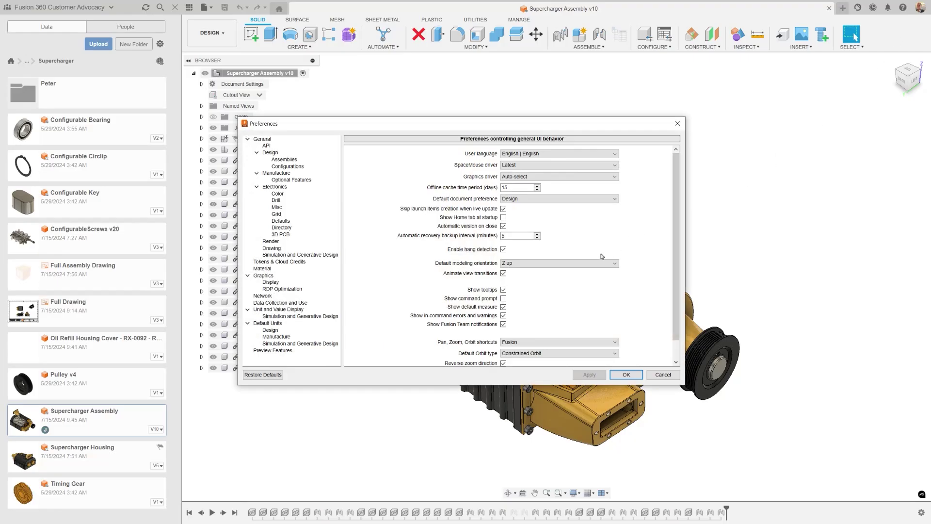
pyautogui.click(504, 273)
pyautogui.click(589, 375)
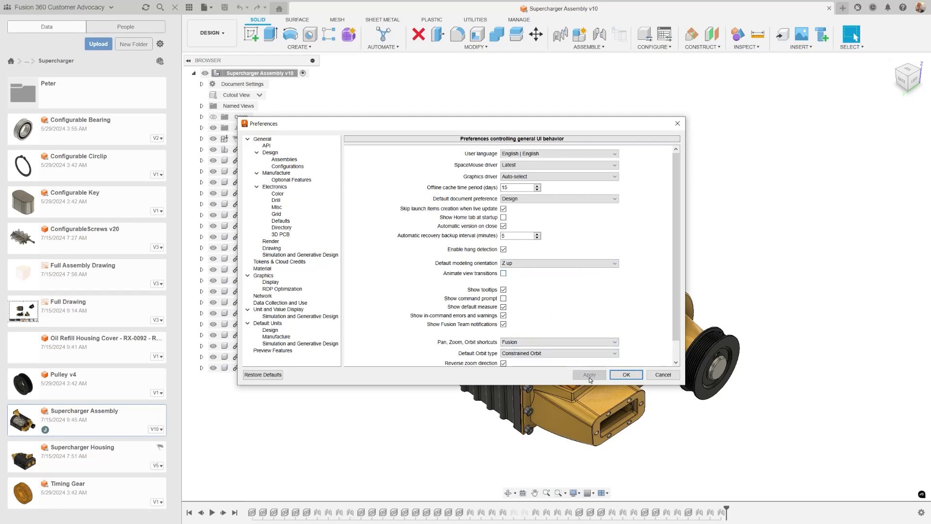
pyautogui.click(626, 375)
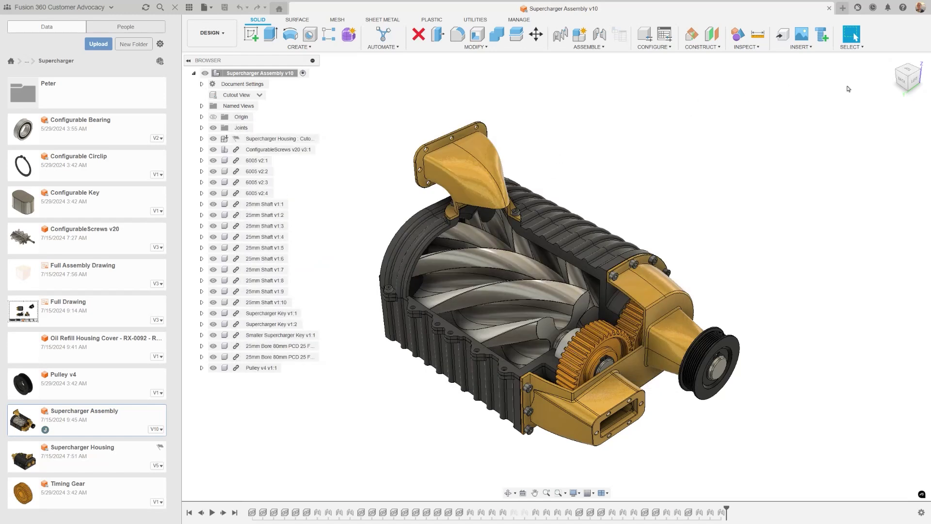
# Check the back and home ViewCube views, then show the FRONT and RIGHT named views.
pyautogui.click(900, 83)
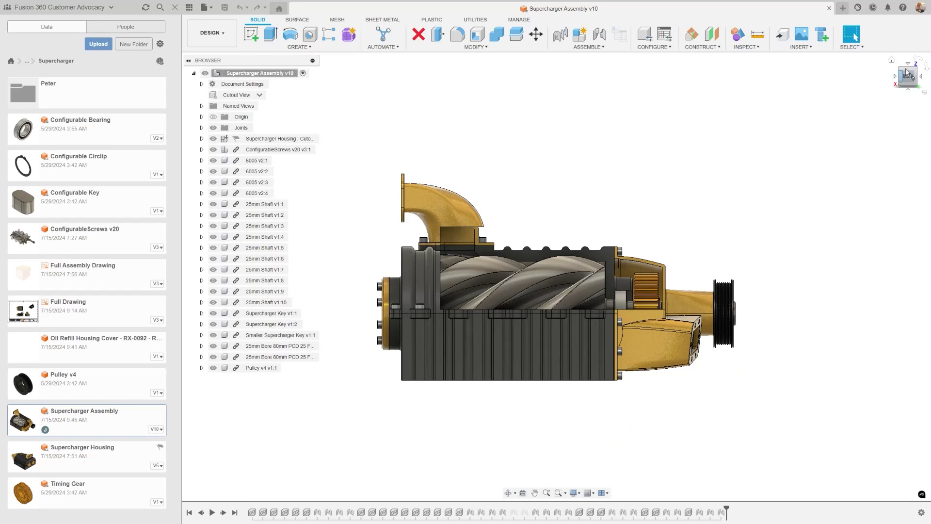
pyautogui.click(892, 60)
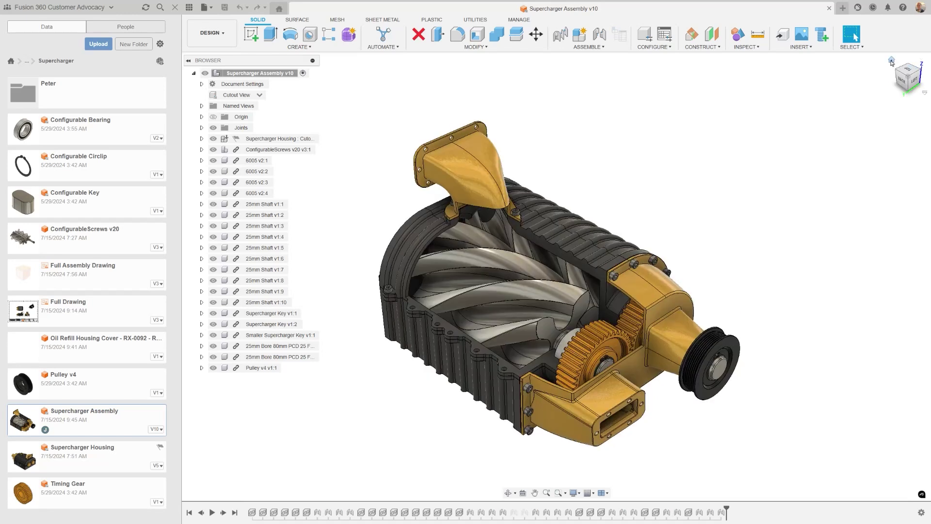
pyautogui.click(201, 105)
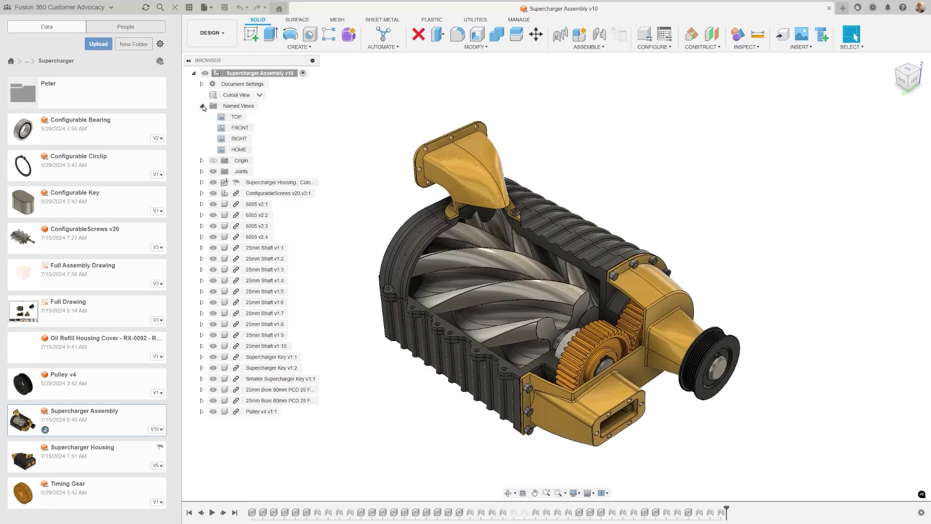
pyautogui.doubleClick(234, 128)
pyautogui.doubleClick(238, 139)
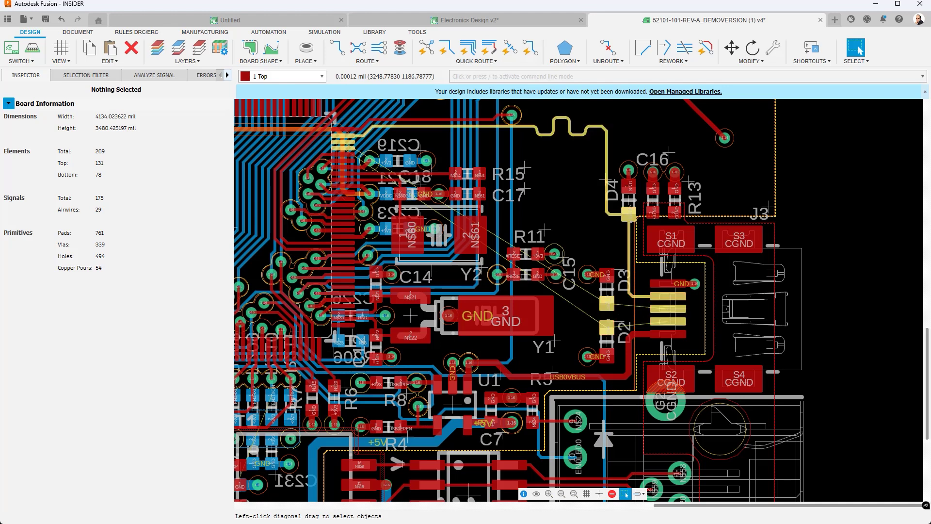
# Window-select the USB differential-pair airwires and revert their Appearance in the Inspector.
pyautogui.moveTo(341, 140); pyautogui.dragTo(609, 329)
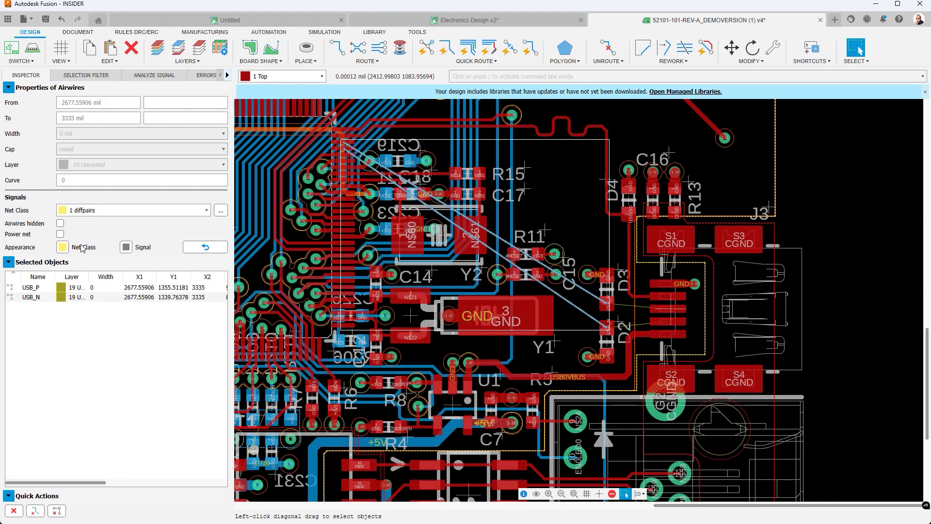
pyautogui.click(205, 248)
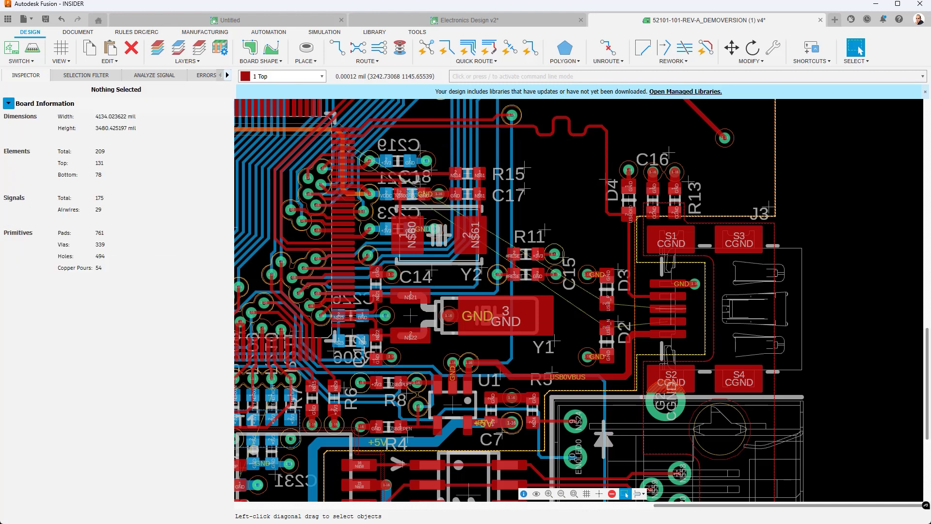
# Manually route the USB_P trace from its pad to the pad near C219.
pyautogui.click(337, 47)
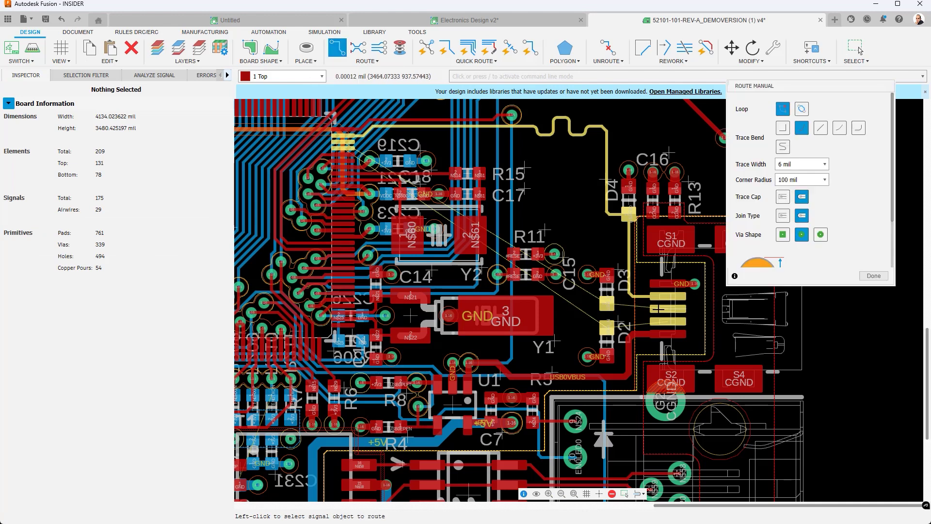
pyautogui.click(610, 304)
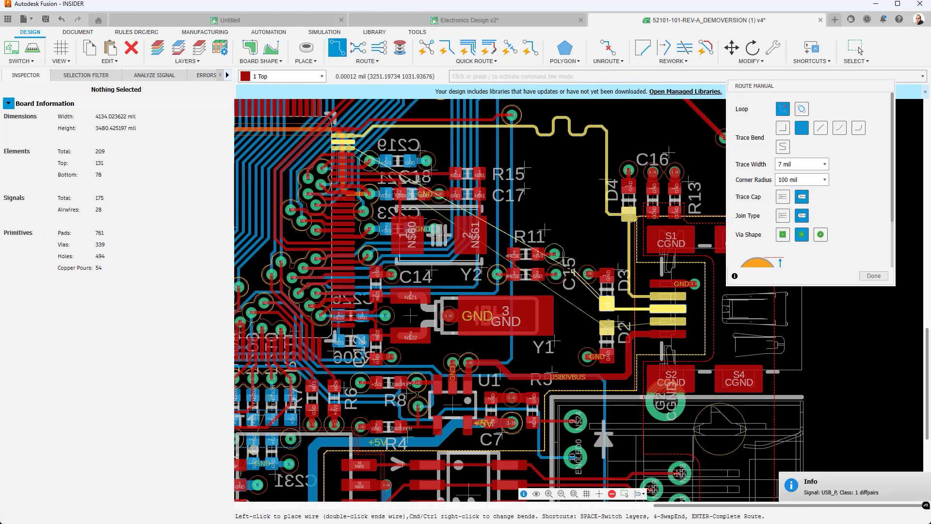
pyautogui.click(571, 211)
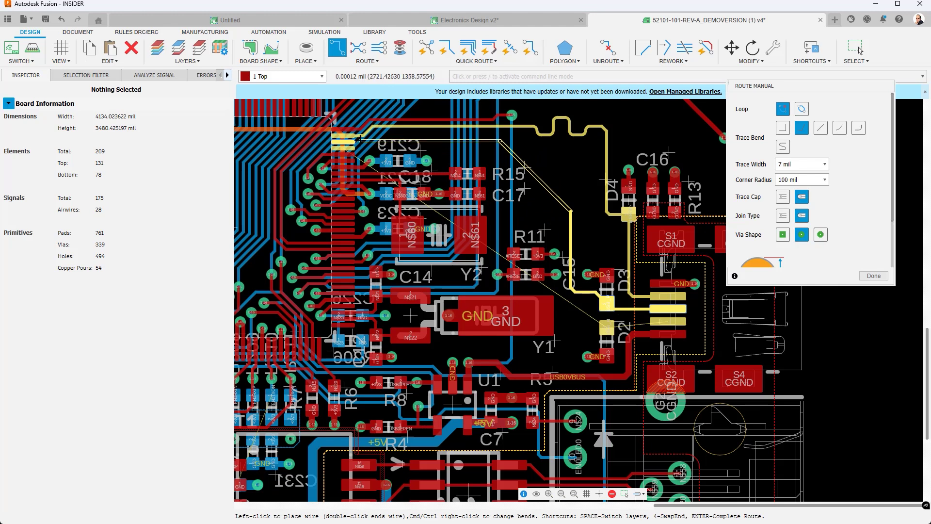
pyautogui.click(348, 143)
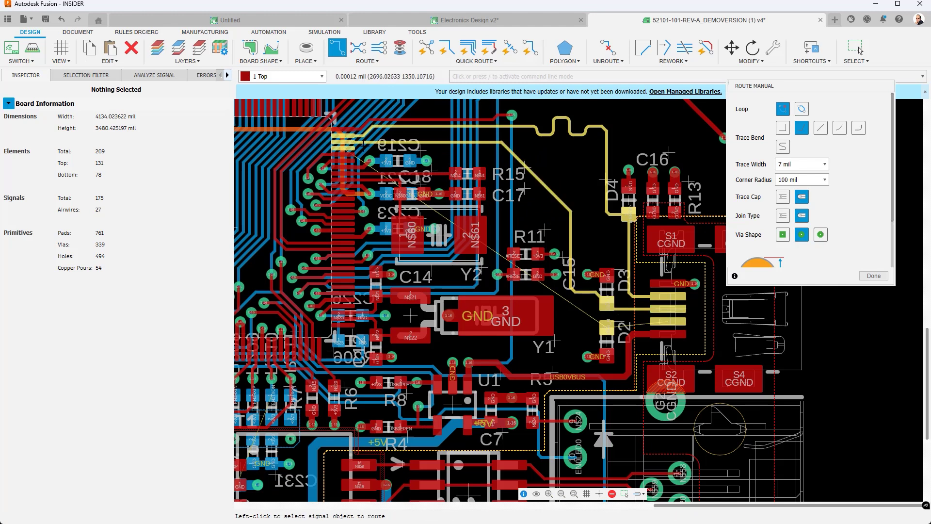
# Select a USB_P trace and reset its net-class Appearance to default in the Inspector.
pyautogui.click(870, 276)
pyautogui.click(567, 200)
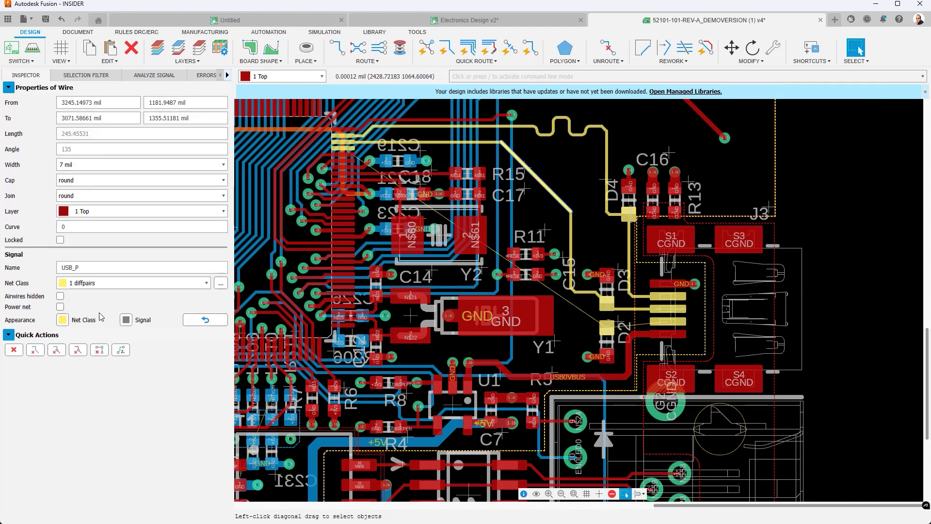
pyautogui.click(199, 322)
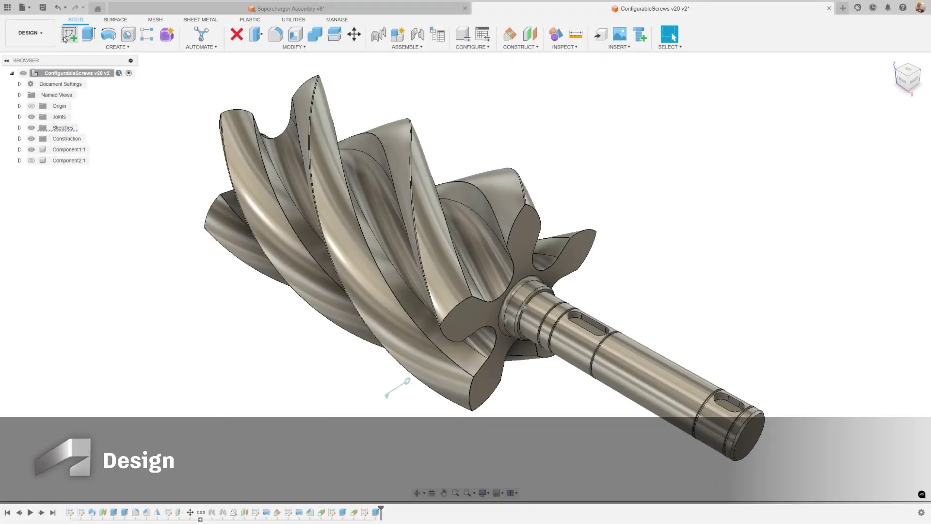
# Sketch a spun profile of the screw rotor about the shaft centre line on the origin plane.
pyautogui.click(65, 38)
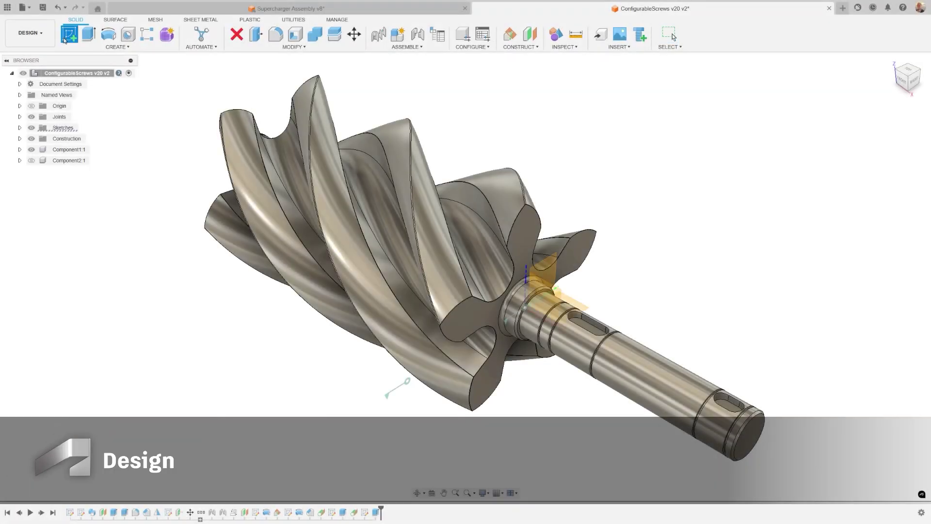
pyautogui.click(547, 297)
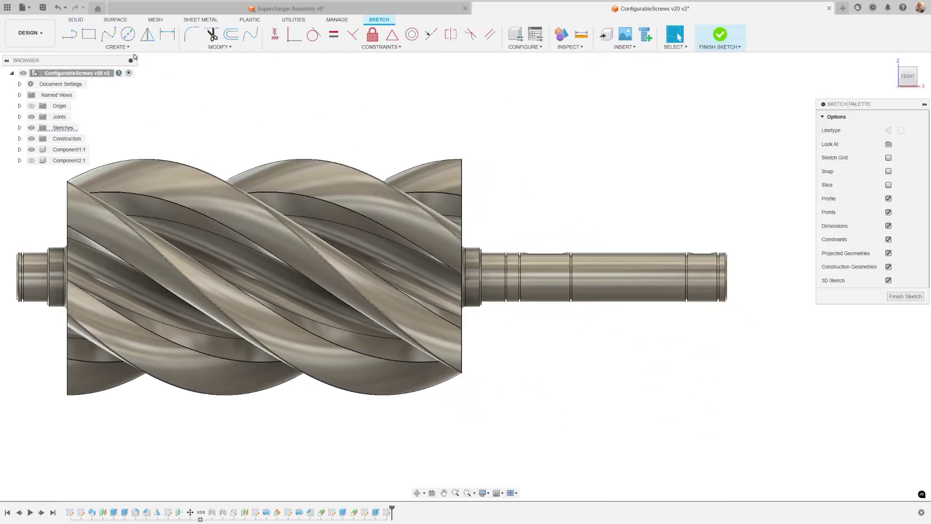
pyautogui.click(117, 47)
pyautogui.moveTo(120, 190)
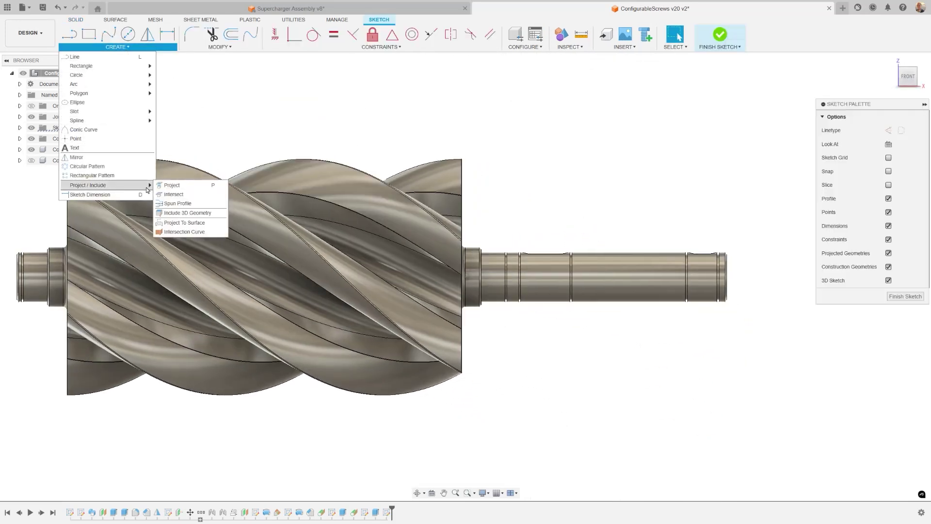
pyautogui.click(211, 204)
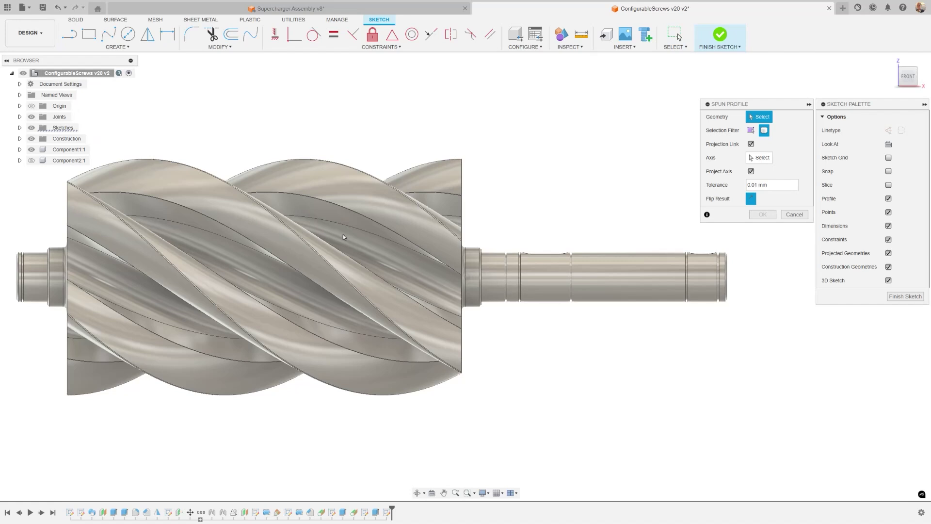
pyautogui.click(409, 268)
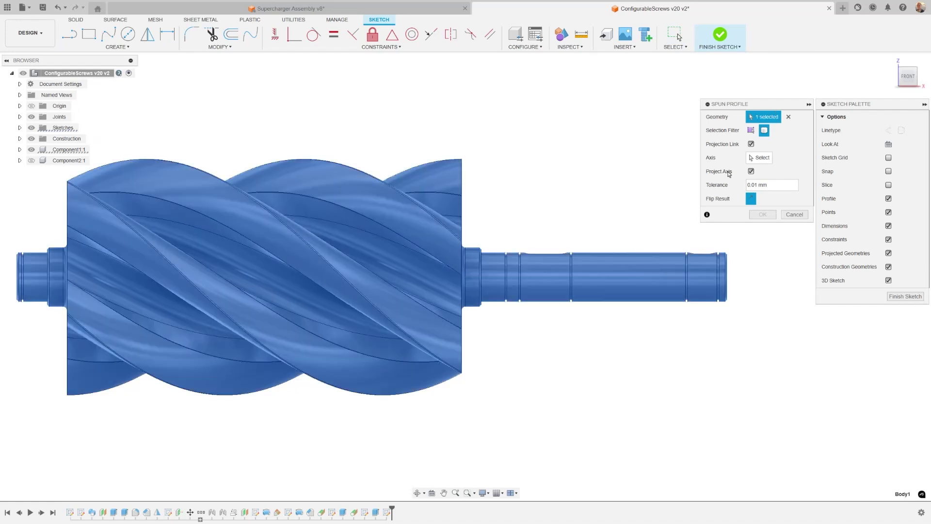
pyautogui.click(749, 158)
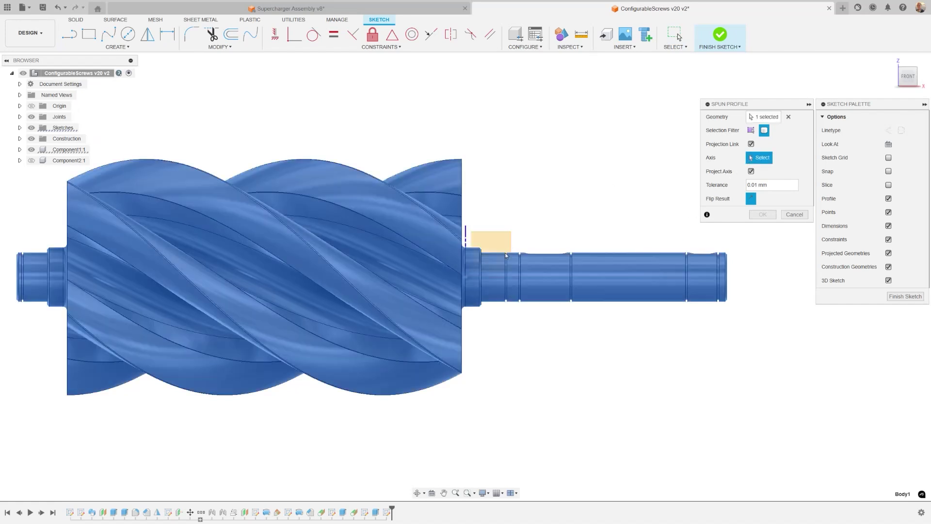
pyautogui.click(490, 278)
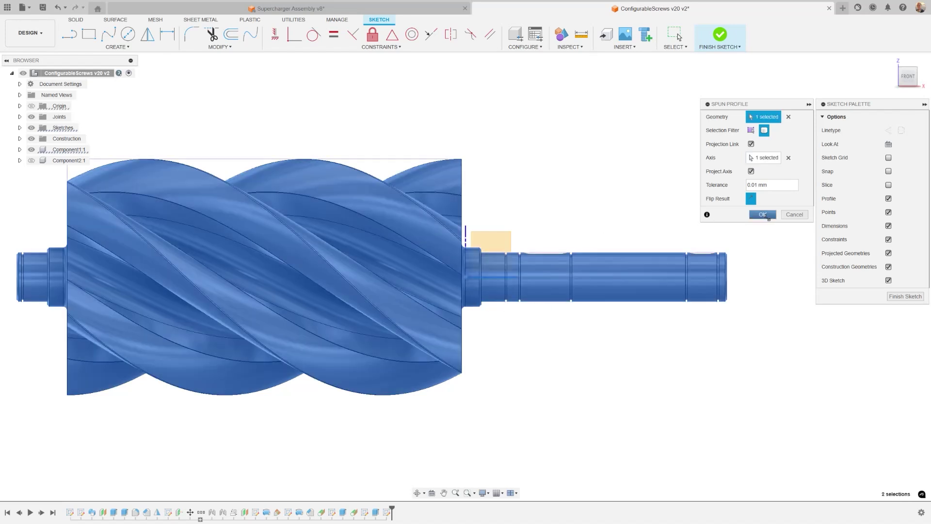
pyautogui.click(761, 214)
pyautogui.click(720, 35)
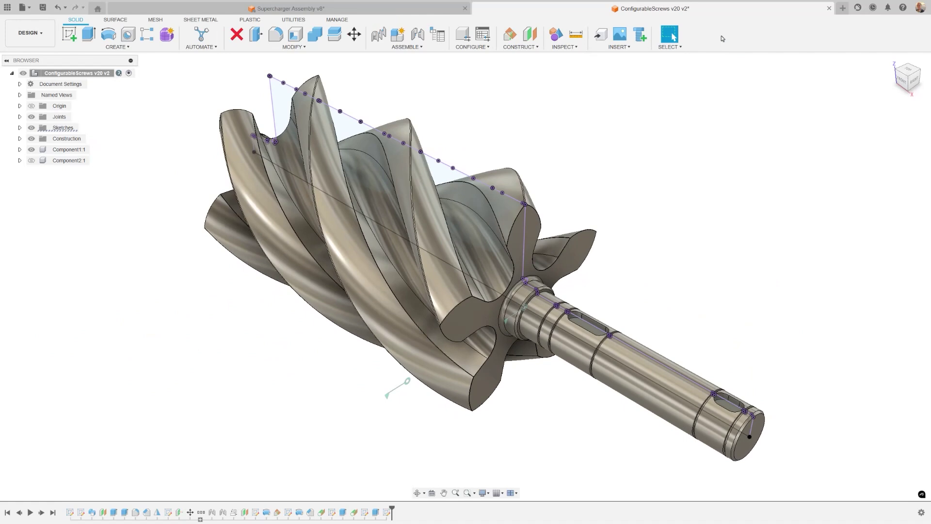
# Revolve the spun profile around the shaft axis as a new body.
pyautogui.click(31, 149)
pyautogui.click(108, 34)
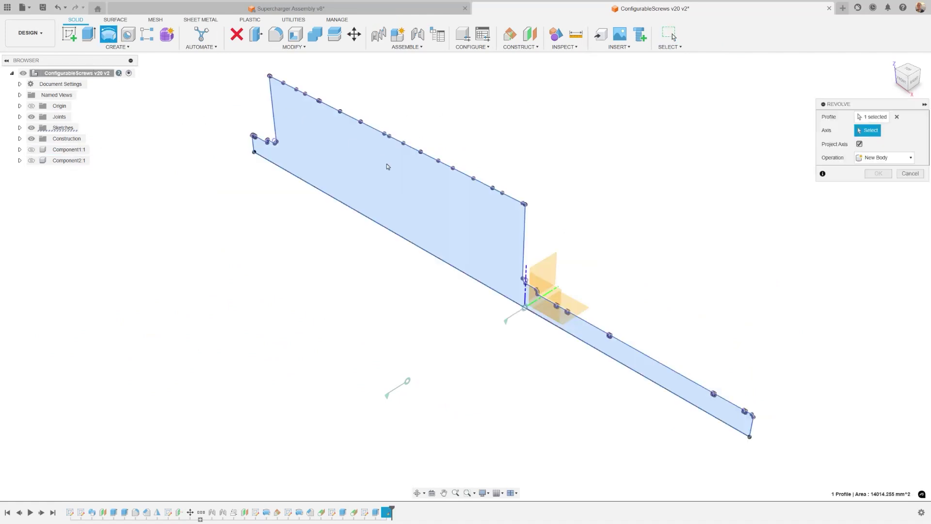
pyautogui.click(537, 323)
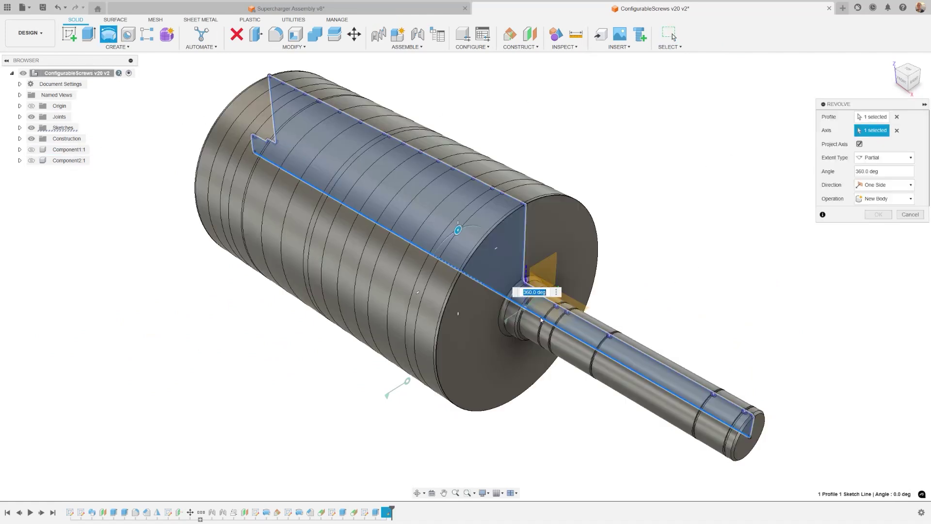
pyautogui.click(869, 217)
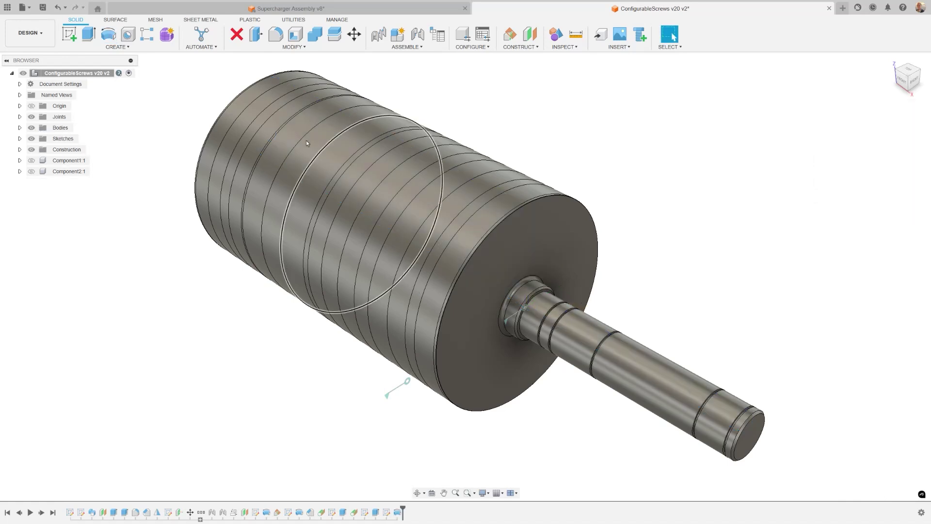
pyautogui.click(31, 160)
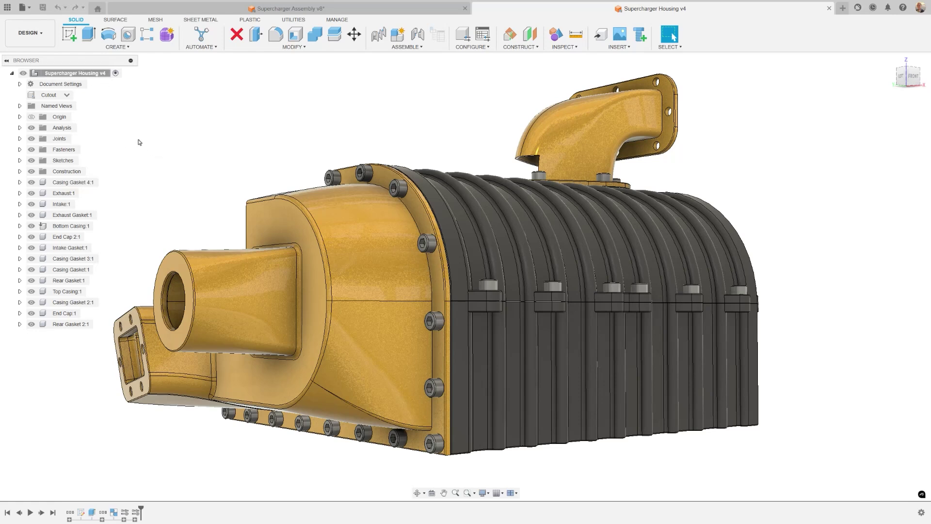
# Check the housing's Export Configured Design choices, then cancel without exporting.
pyautogui.click(23, 7)
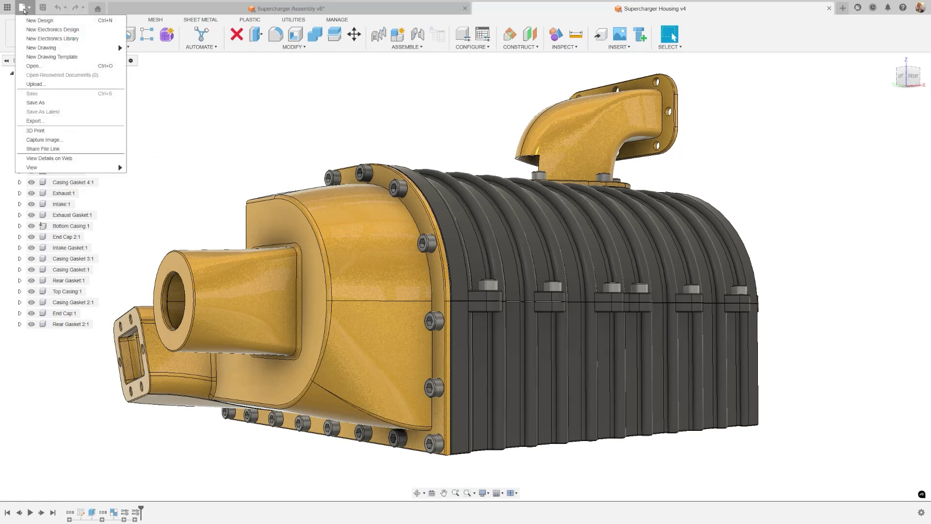
pyautogui.click(58, 122)
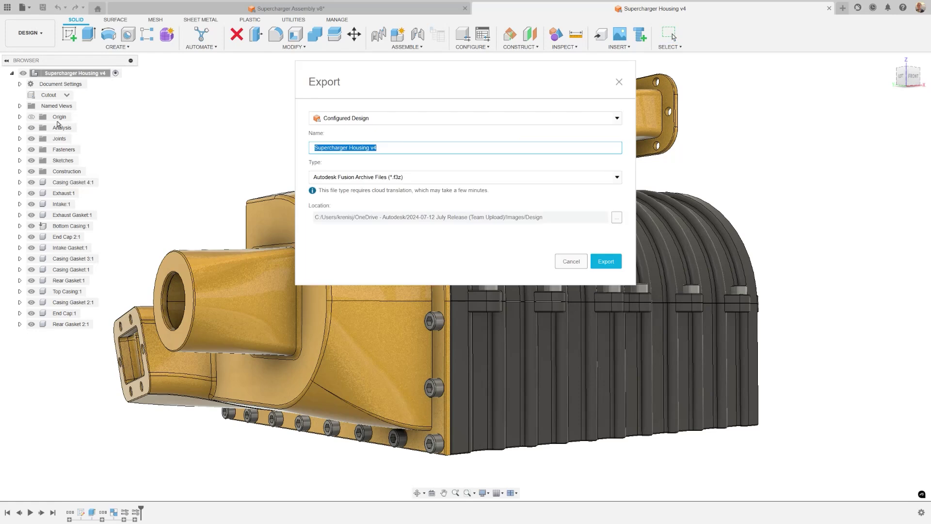
pyautogui.click(616, 118)
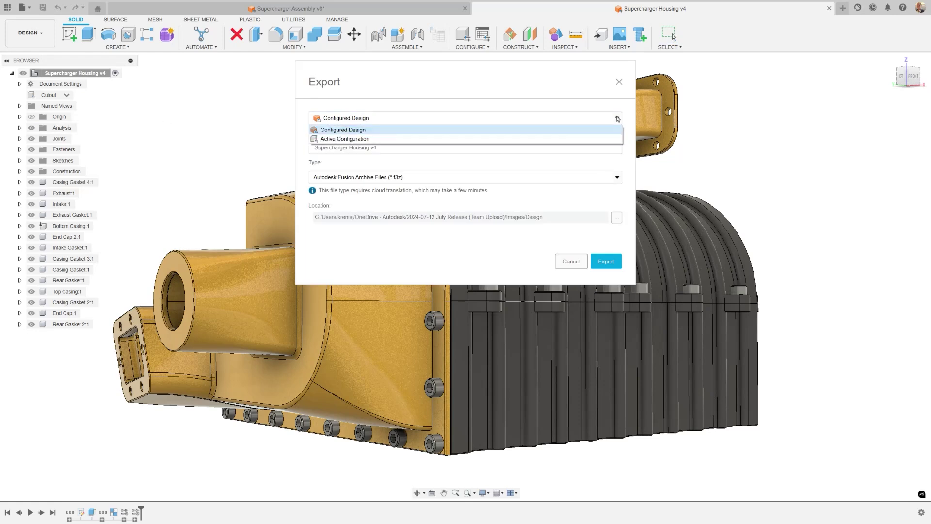
pyautogui.press('Escape')
pyautogui.press('Escape')
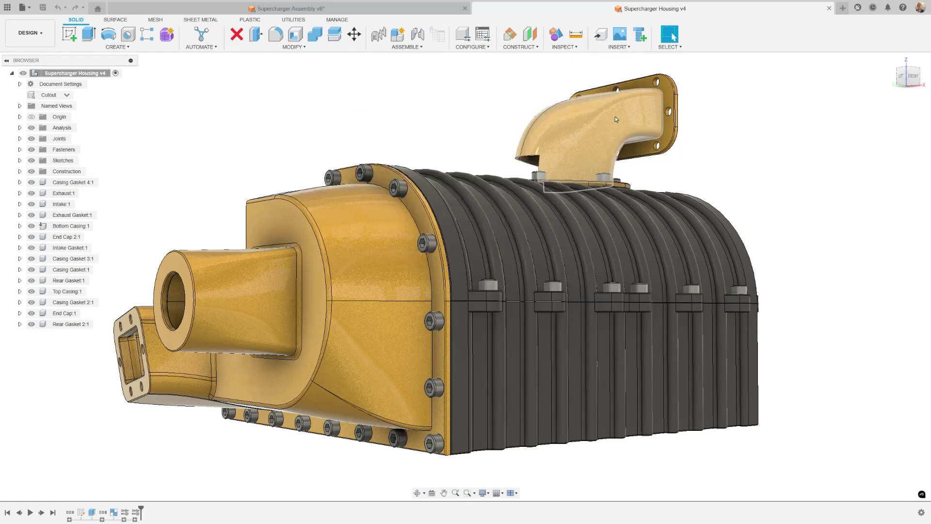
# Open the Export options for Supercharger Assembly v8 and close them unused.
pyautogui.click(293, 9)
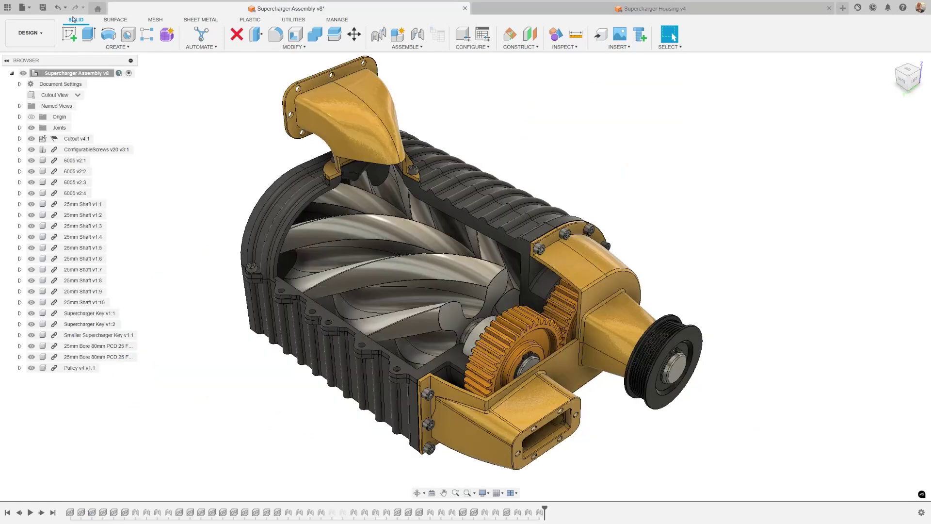
pyautogui.click(23, 7)
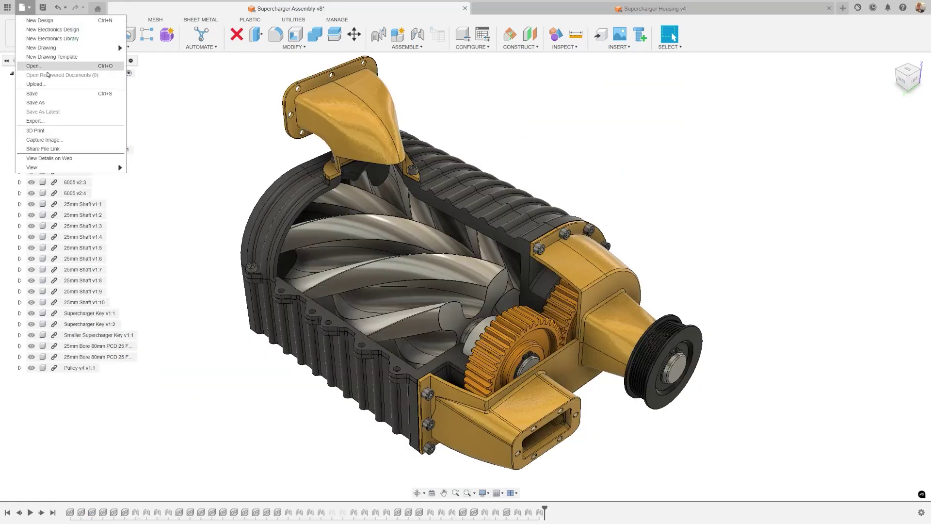
pyautogui.click(54, 121)
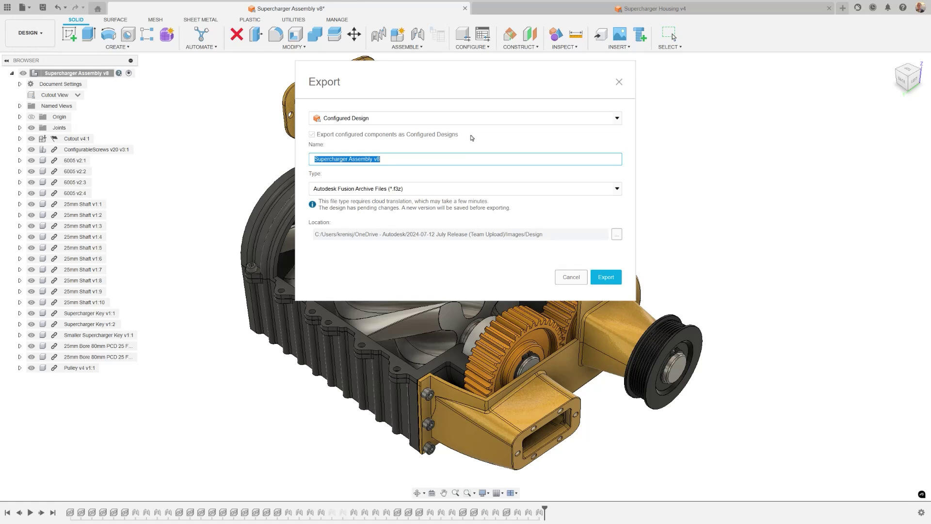
pyautogui.click(619, 83)
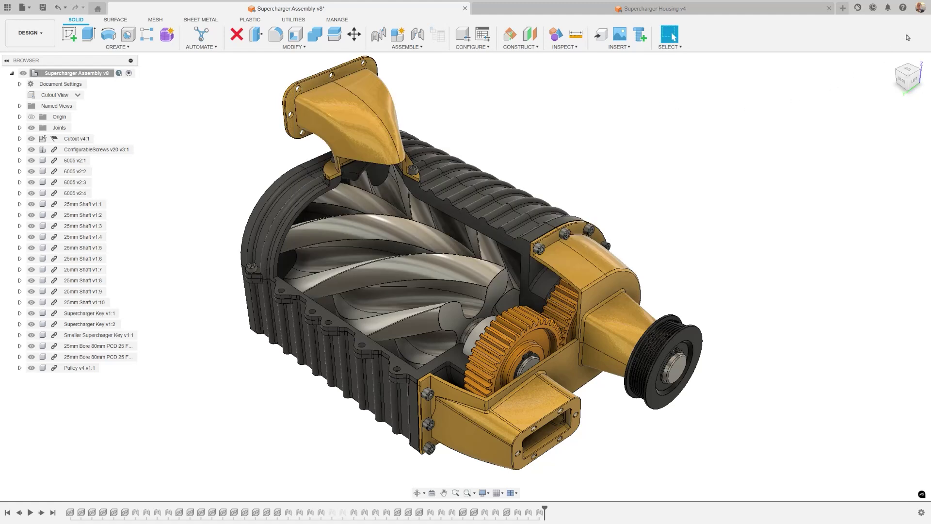
pyautogui.click(919, 8)
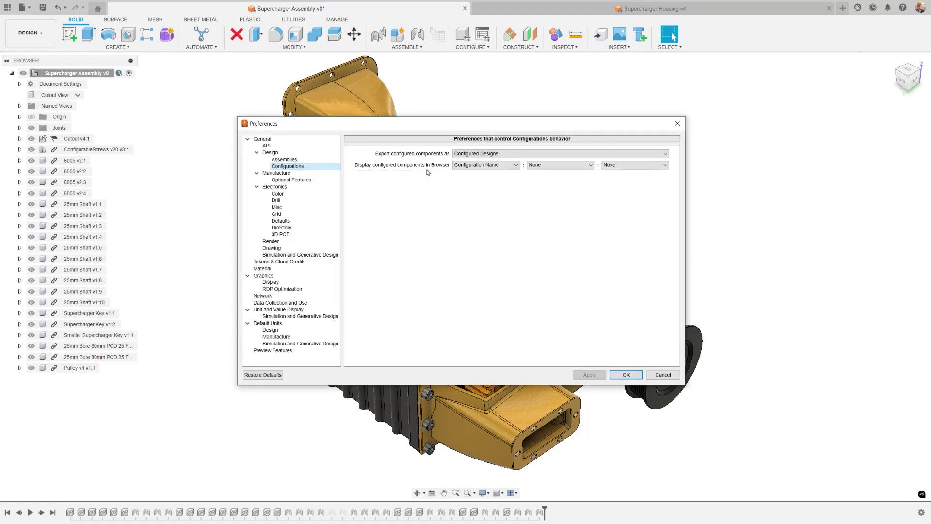
# Label configured components by Configured Design Name, Part Number and Configuration Name, and apply.
pyautogui.click(463, 166)
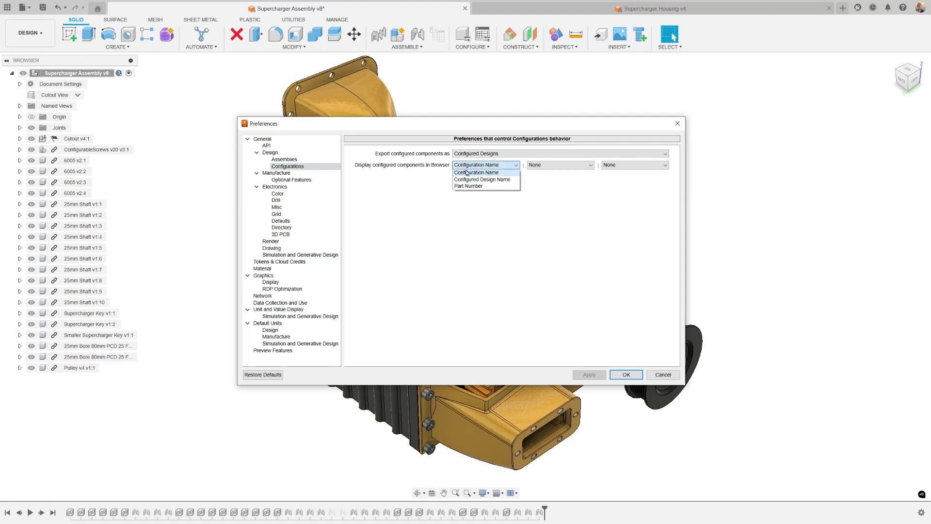
pyautogui.click(469, 179)
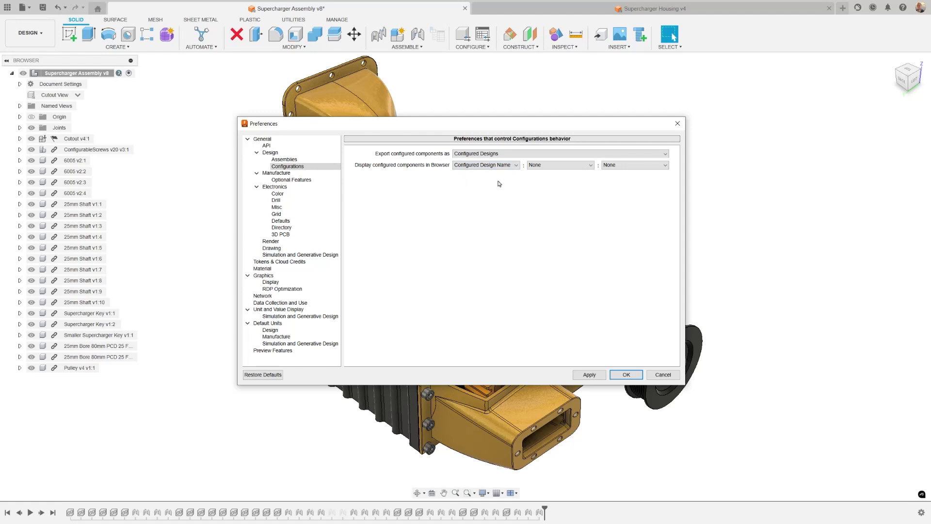
pyautogui.click(595, 377)
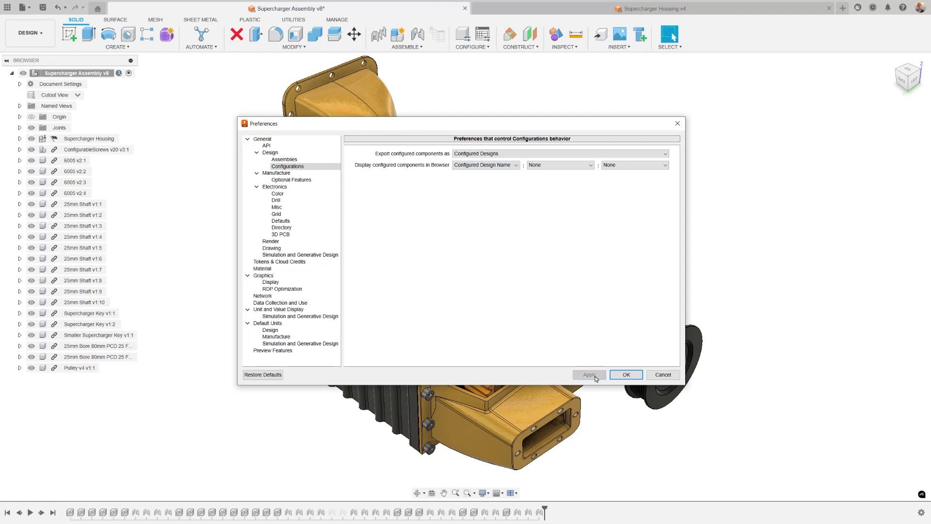
pyautogui.click(626, 166)
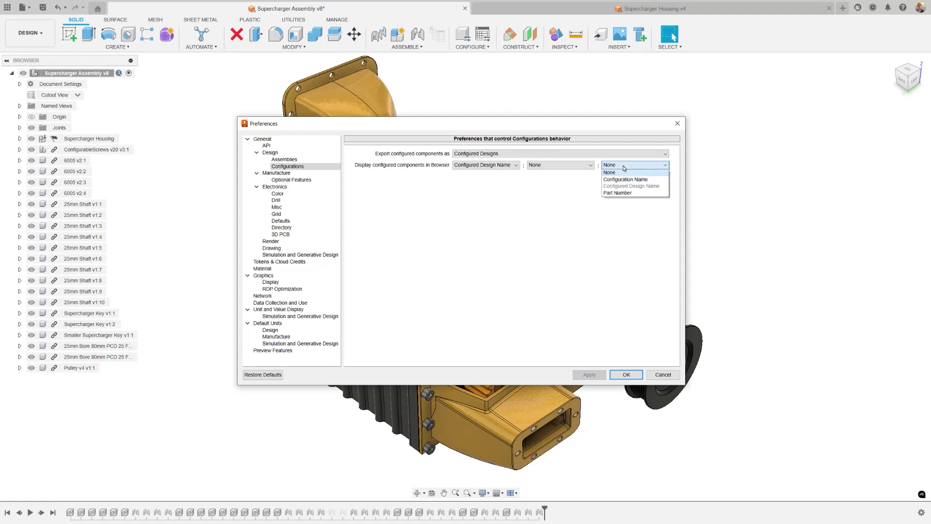
pyautogui.click(627, 180)
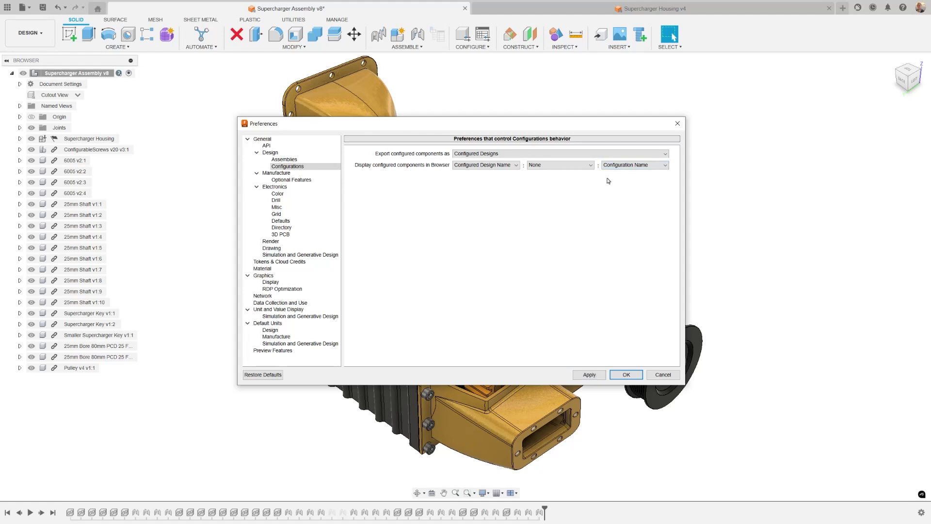
pyautogui.click(584, 166)
pyautogui.click(554, 193)
pyautogui.click(593, 375)
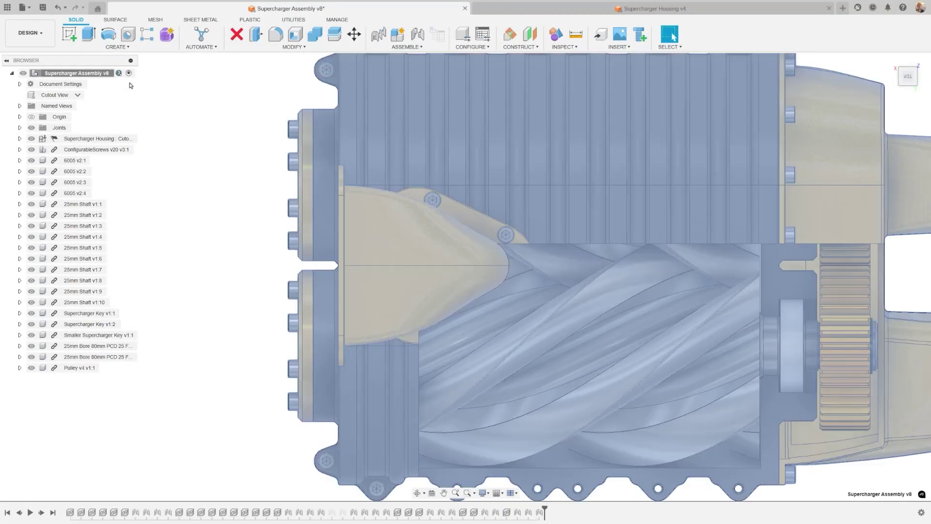
# Add an external Sheet Metal component named 'Oil Cooler' using the Steel (in) rule.
pyautogui.click(133, 85)
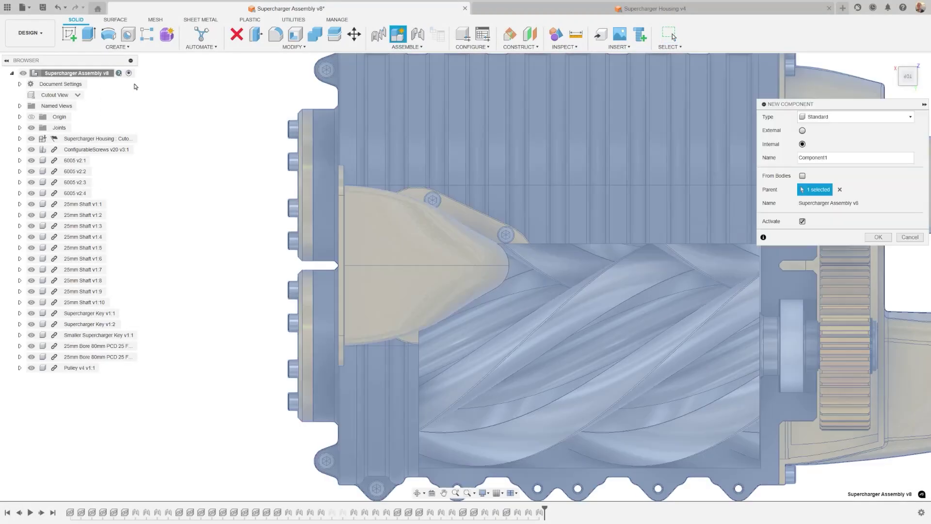
pyautogui.click(910, 118)
pyautogui.click(826, 139)
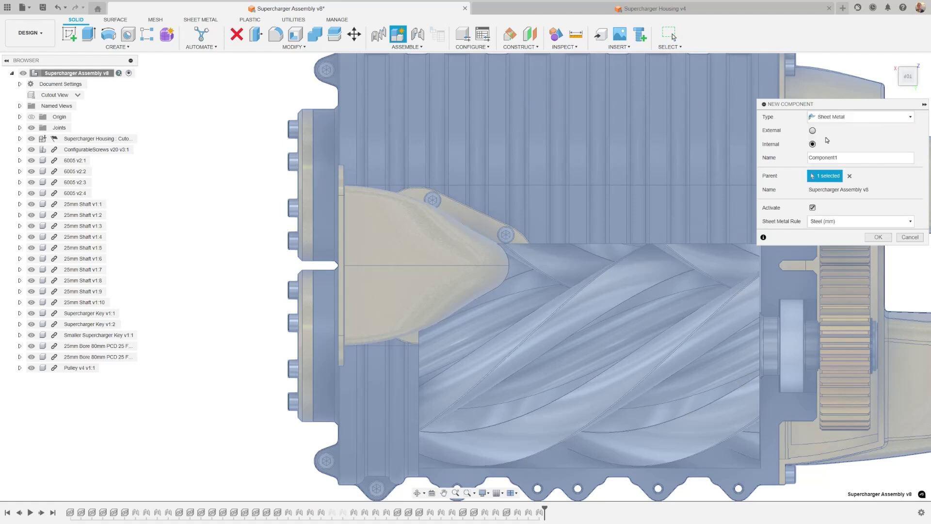
pyautogui.click(813, 131)
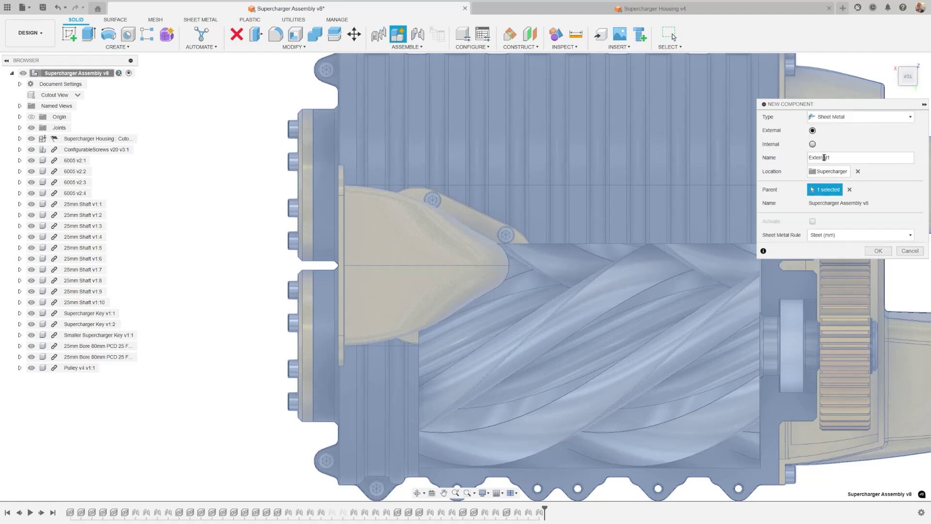
pyautogui.doubleClick(824, 157)
pyautogui.write('Oil Cooler')
pyautogui.click(878, 235)
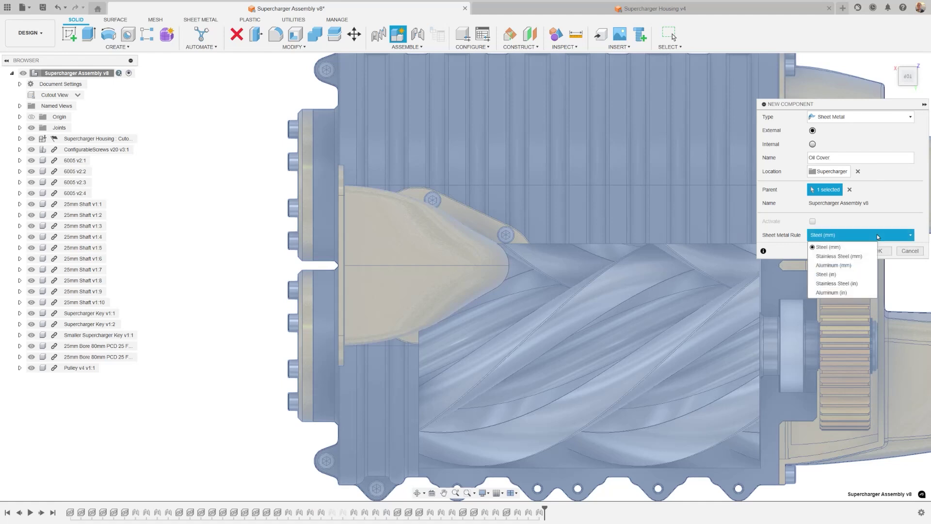
pyautogui.click(841, 274)
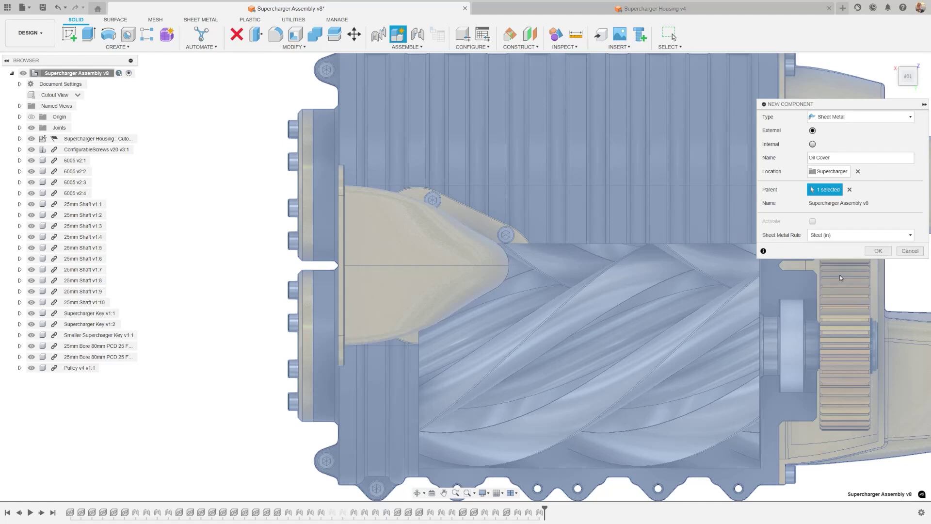
pyautogui.click(877, 251)
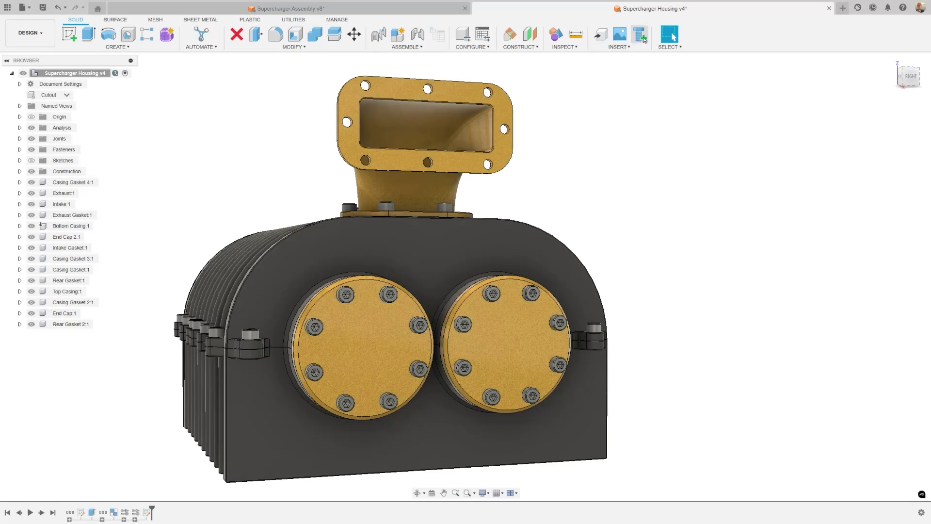
# Search the fastener library for DIN 912, hiding the Intake to expose the gasket.
pyautogui.click(640, 35)
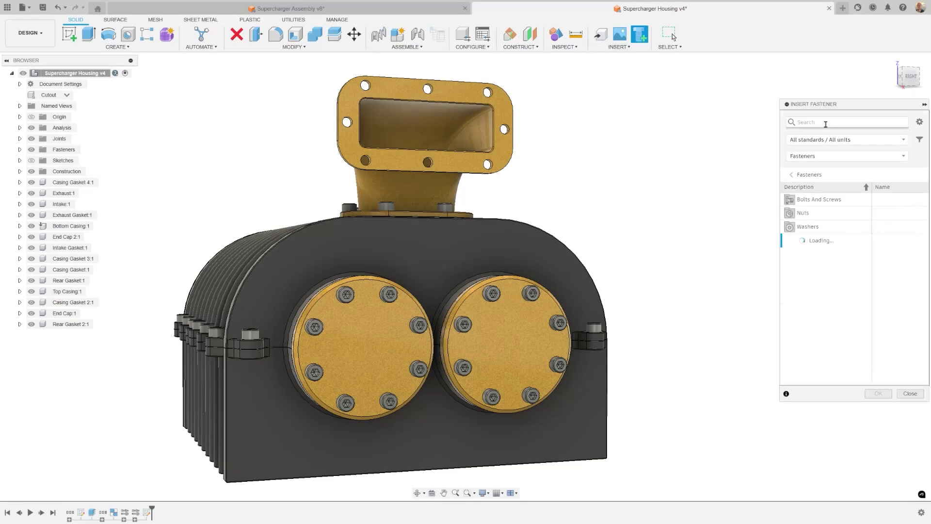
pyautogui.write('DIN')
pyautogui.press('Return')
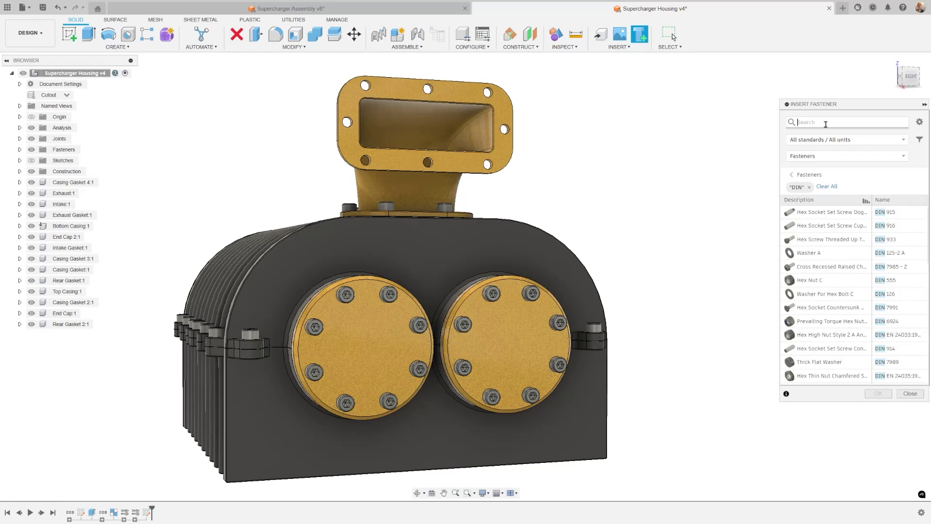
pyautogui.write('912')
pyautogui.press('Return')
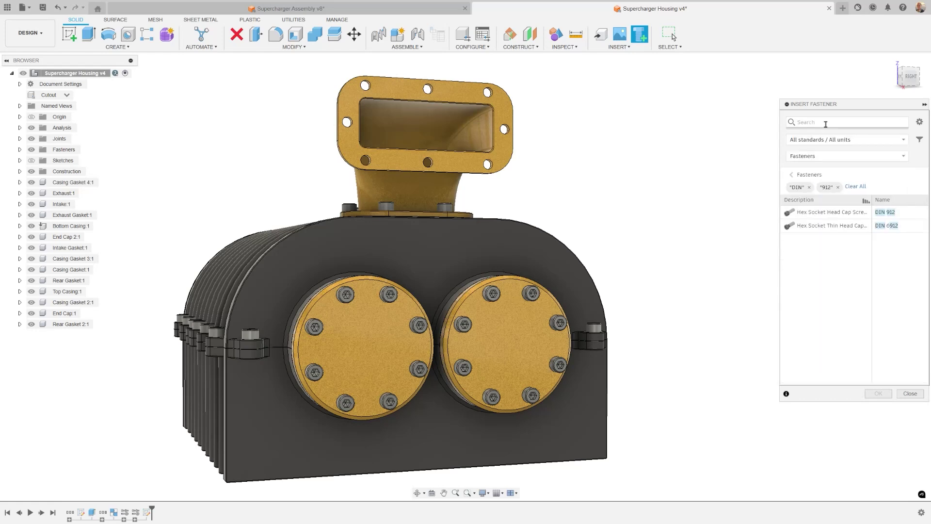
pyautogui.click(865, 208)
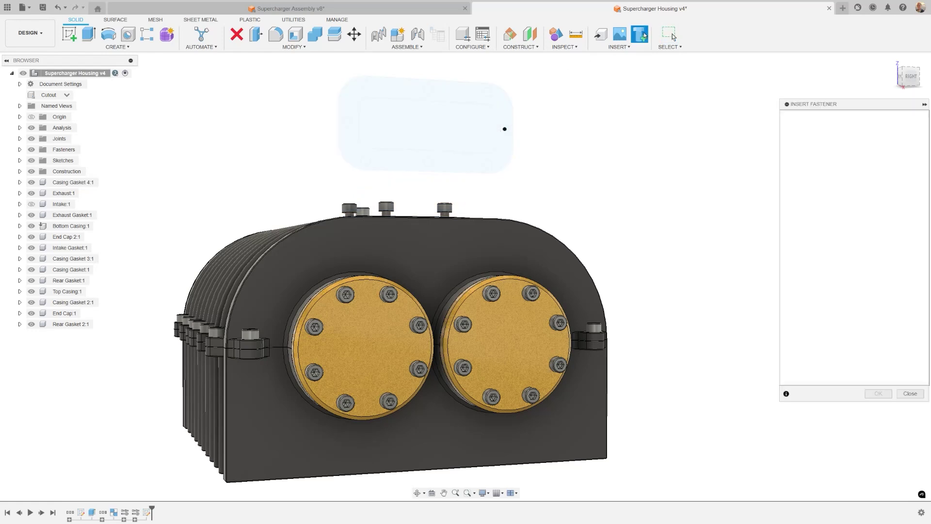
pyautogui.click(809, 122)
pyautogui.write('din 9')
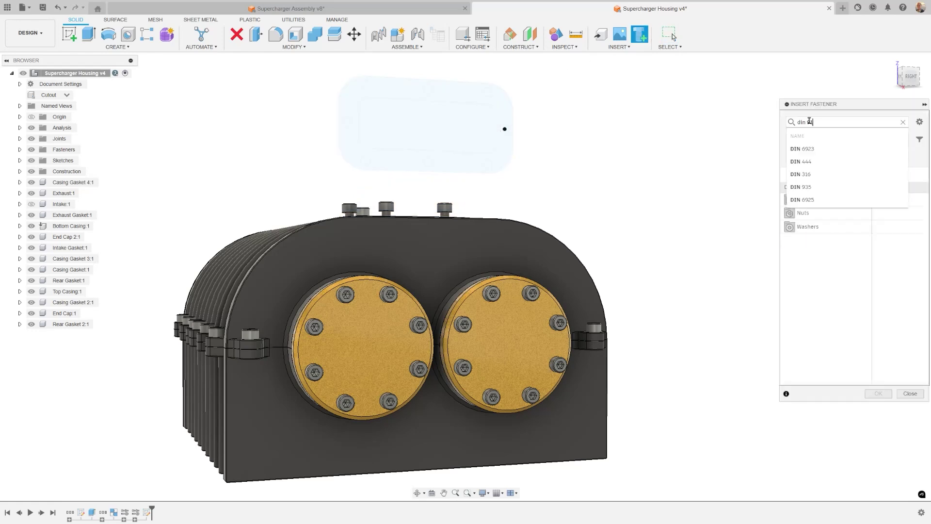
pyautogui.write('12')
pyautogui.press('Return')
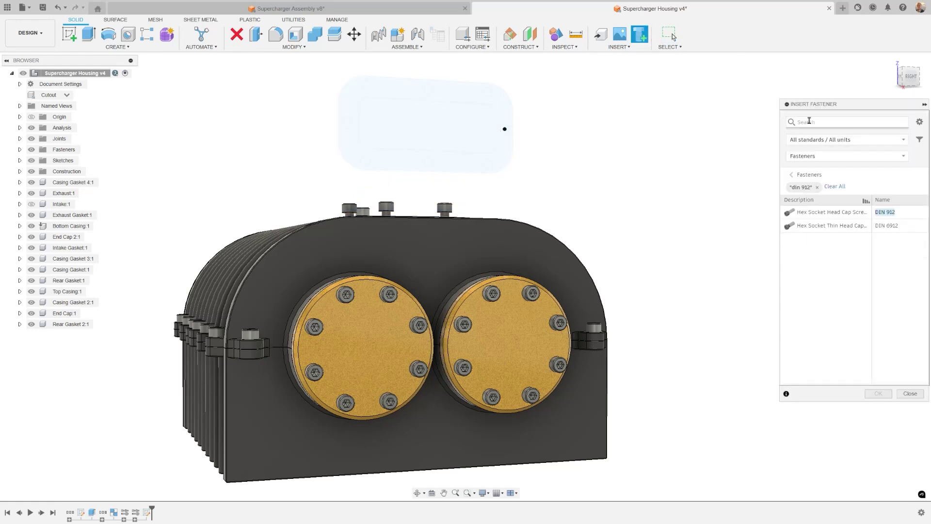
# Place a flipped DIN 912 hex socket head cap screw on the gasket's sketch point.
pyautogui.click(829, 214)
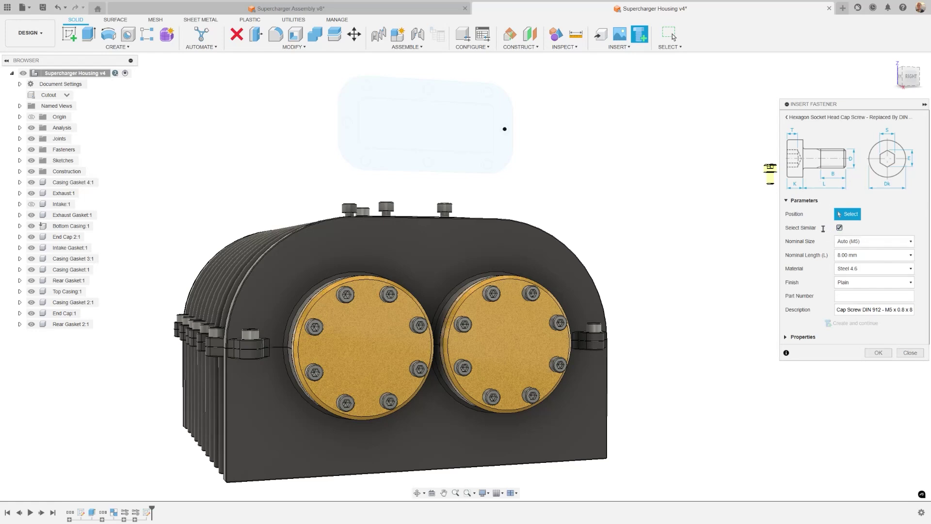
pyautogui.click(504, 129)
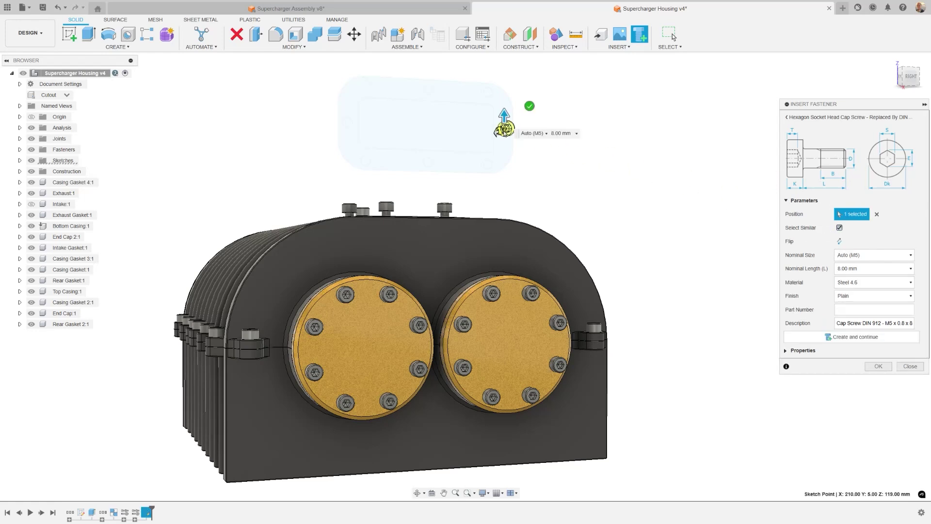
pyautogui.click(839, 241)
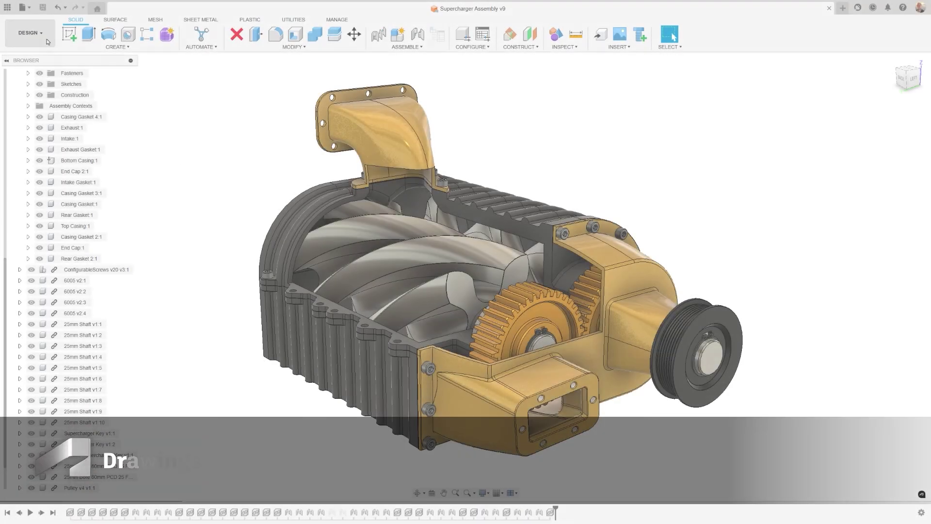
pyautogui.click(47, 41)
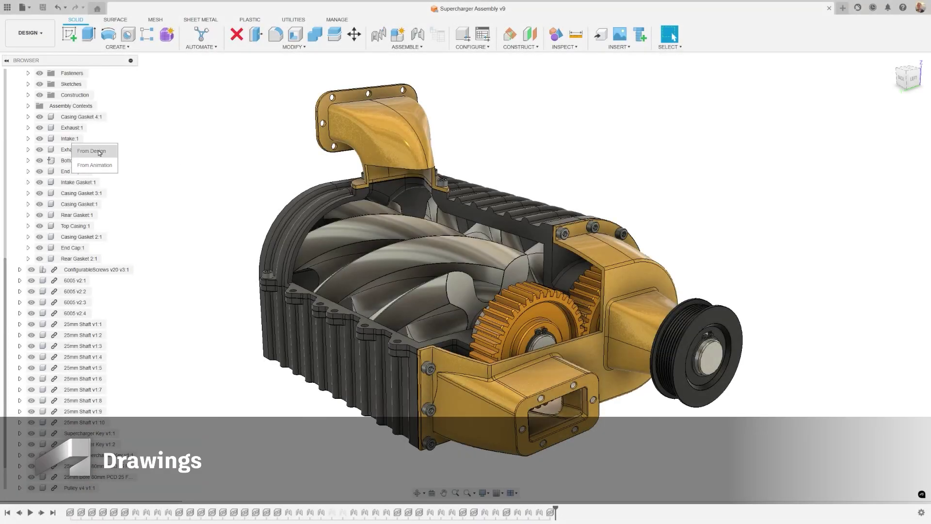
# Auto-create a Full Assembly drawing from the 2024 Drawing Template with external components, then view sheet 14.
pyautogui.click(99, 152)
pyautogui.click(827, 117)
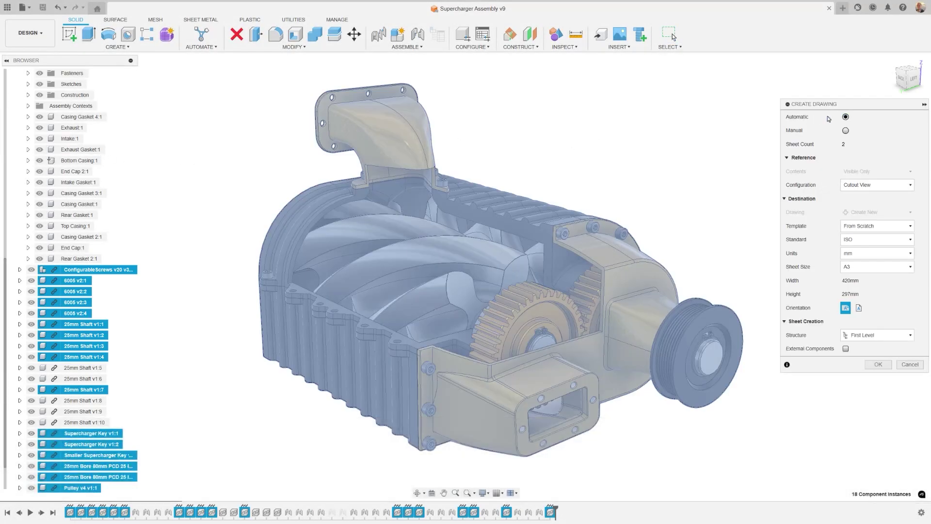
pyautogui.click(857, 185)
pyautogui.click(854, 197)
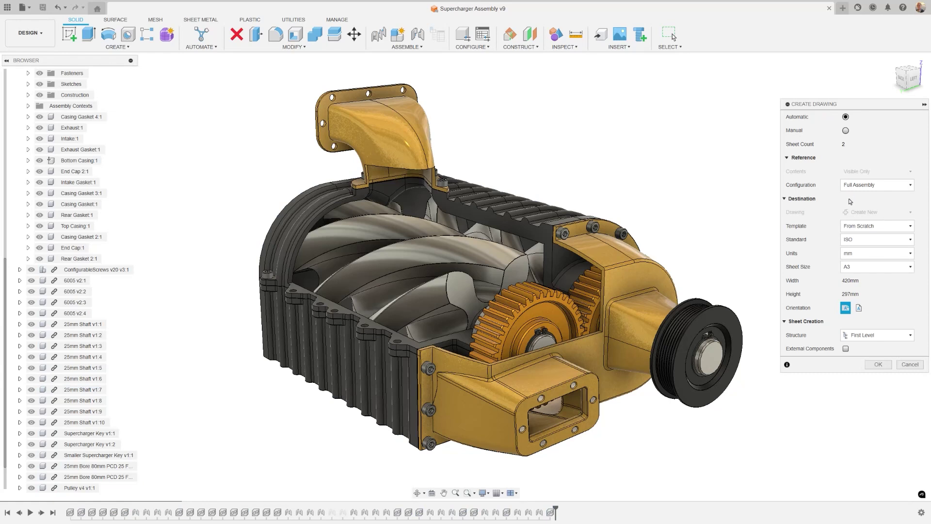
pyautogui.click(868, 226)
pyautogui.click(868, 263)
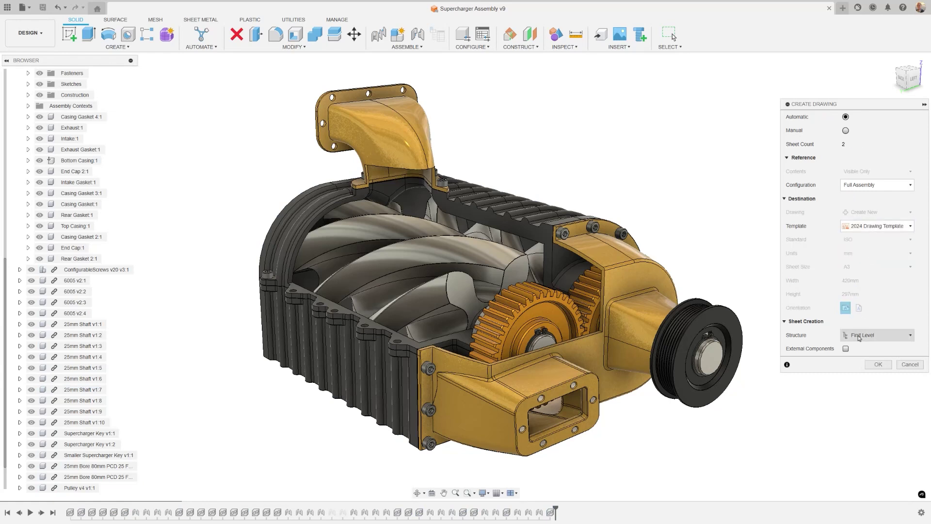
pyautogui.click(846, 348)
pyautogui.click(879, 365)
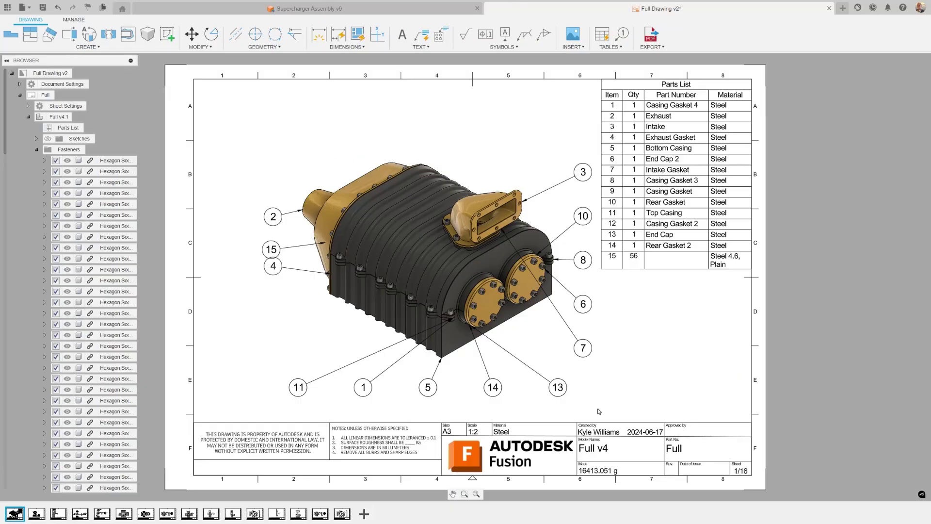
pyautogui.click(298, 513)
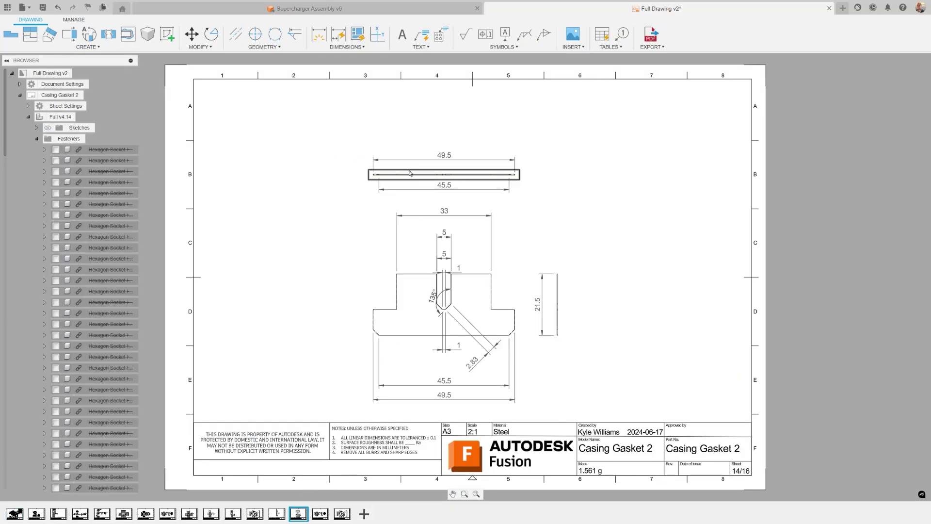
# Auto-add ordinate dimensions to the Casing Gasket 2 views from a Bottom Left origin at reduced density.
pyautogui.click(345, 47)
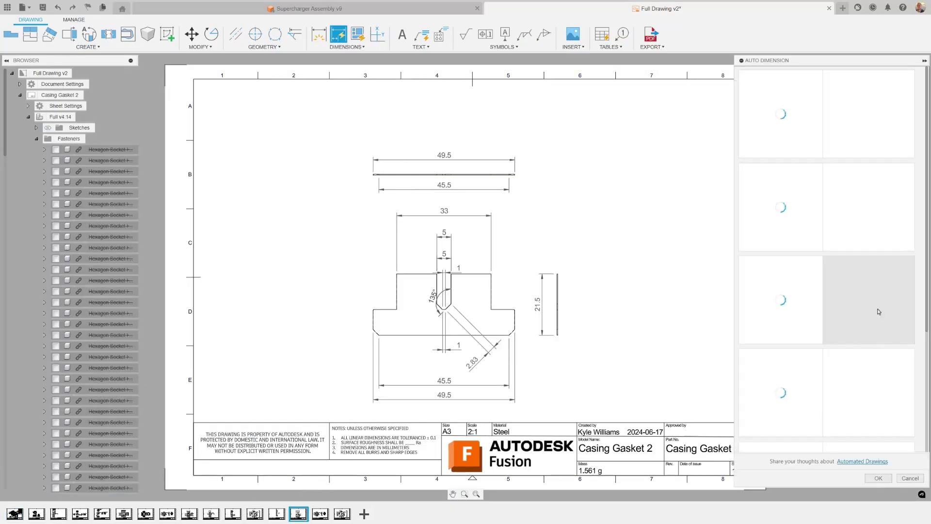
pyautogui.scroll(-5, 857, 356)
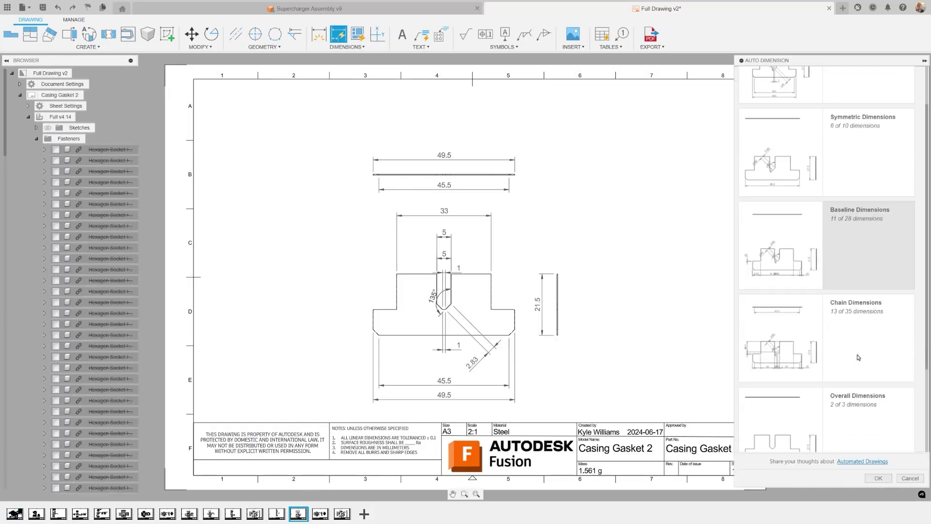
pyautogui.click(854, 412)
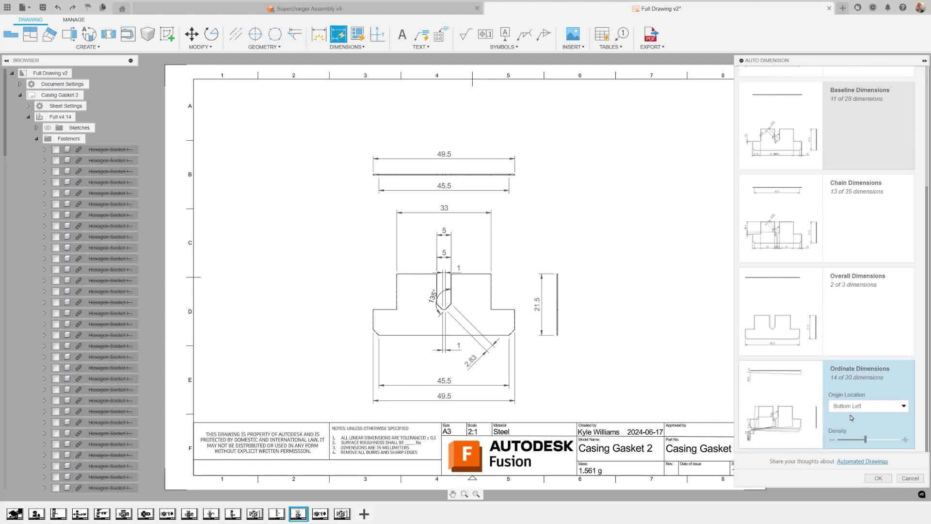
pyautogui.click(903, 407)
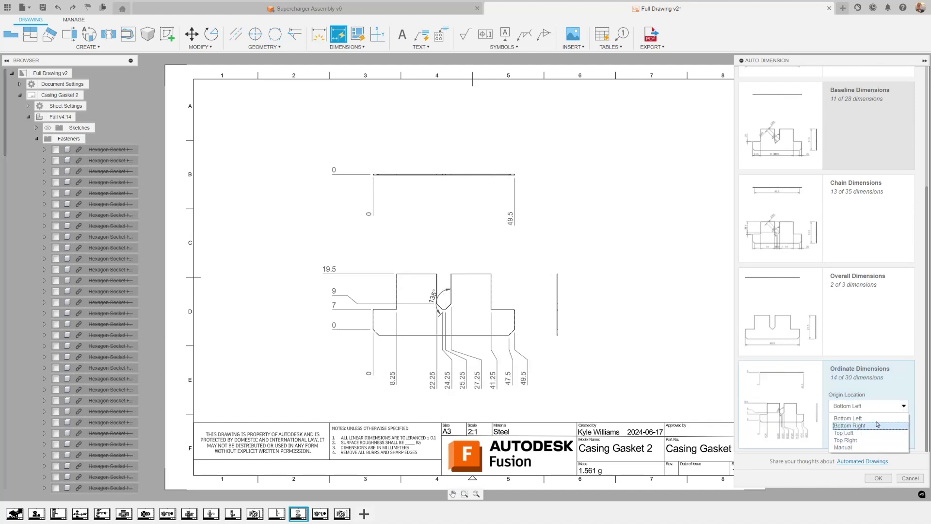
pyautogui.click(877, 424)
pyautogui.moveTo(869, 442)
pyautogui.mouseDown()
pyautogui.moveTo(885, 442)
pyautogui.moveTo(857, 443)
pyautogui.mouseUp()
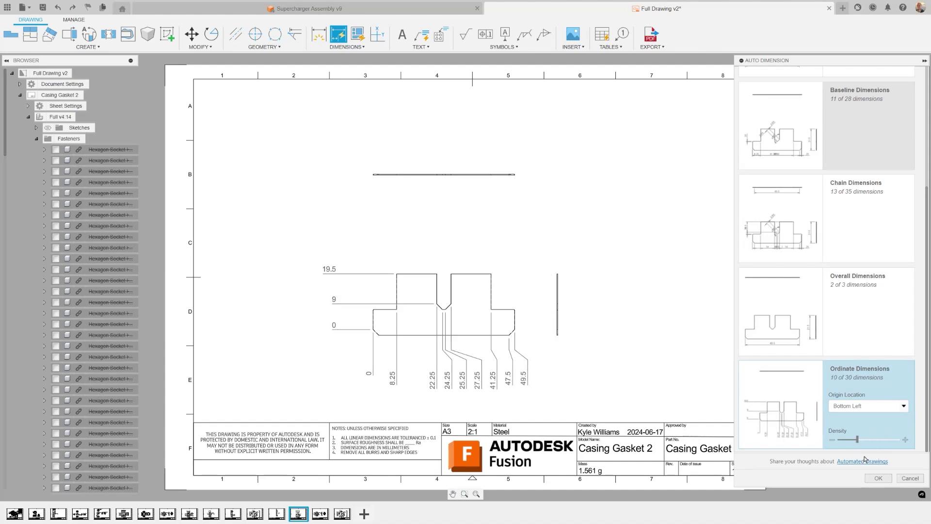
pyautogui.click(877, 478)
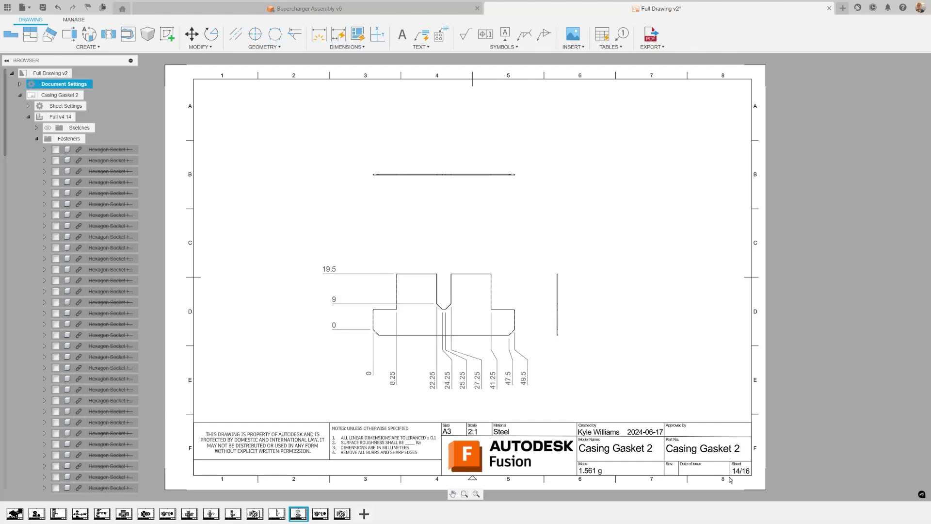
# Place a shaded NW Isometric perspective view in the upper right of sheet 2.
pyautogui.click(11, 514)
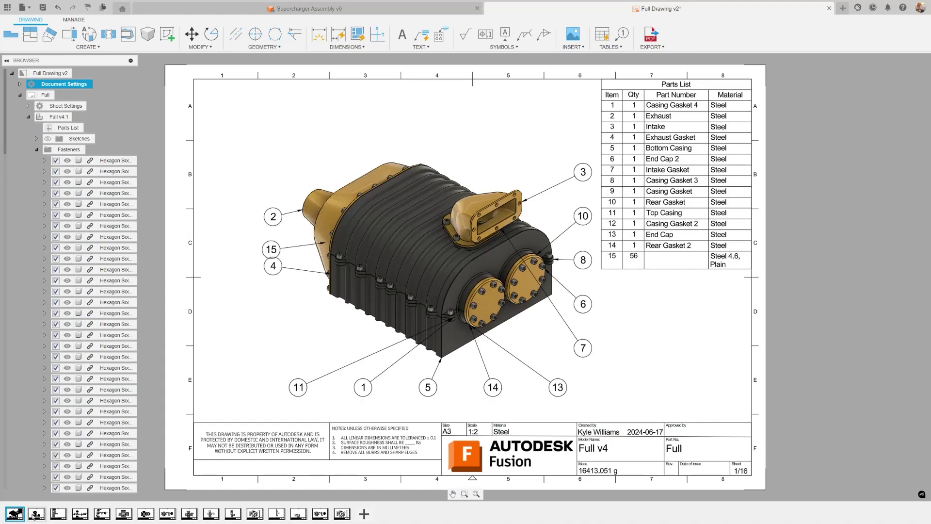
pyautogui.click(37, 513)
pyautogui.click(54, 48)
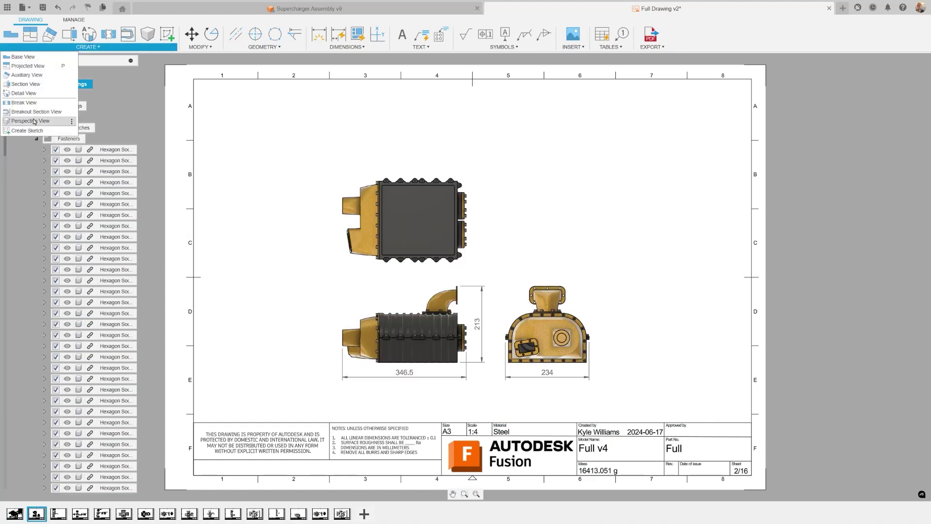
pyautogui.click(29, 121)
pyautogui.click(893, 114)
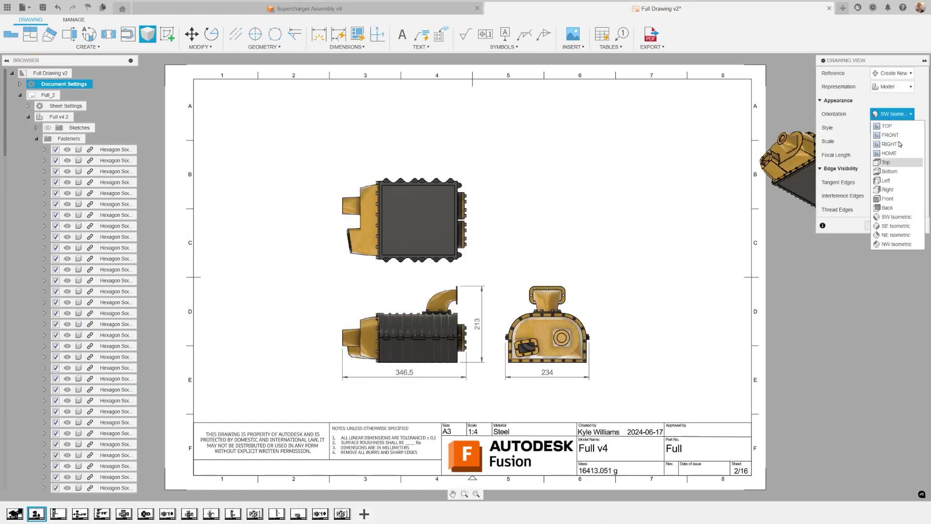
pyautogui.click(896, 244)
pyautogui.click(634, 177)
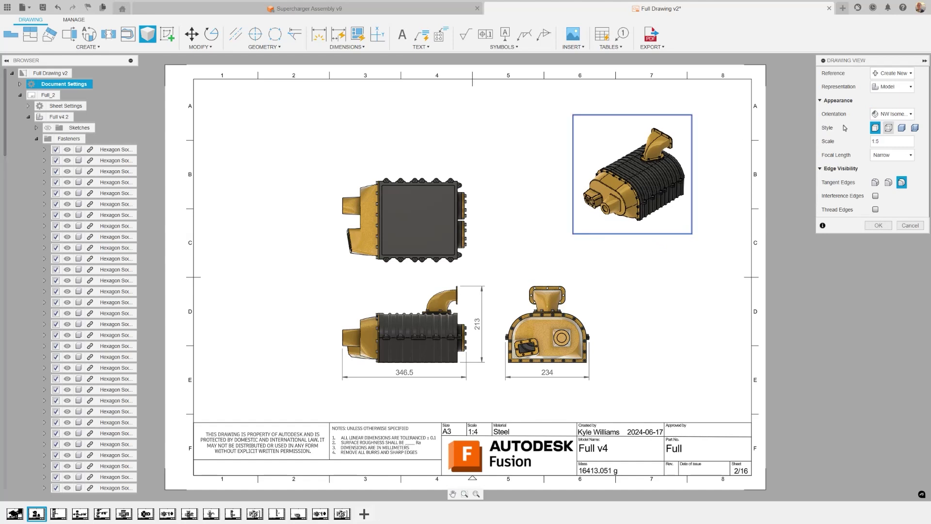
pyautogui.click(894, 131)
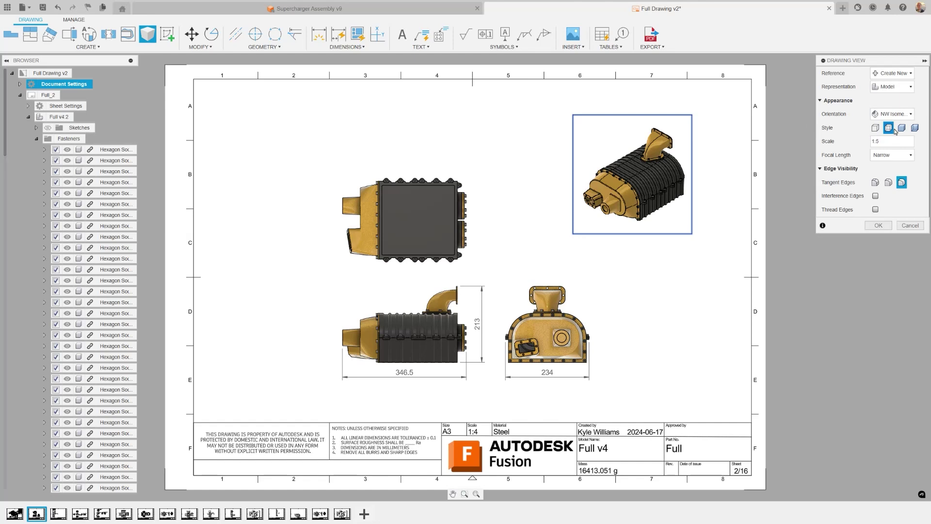
pyautogui.click(876, 226)
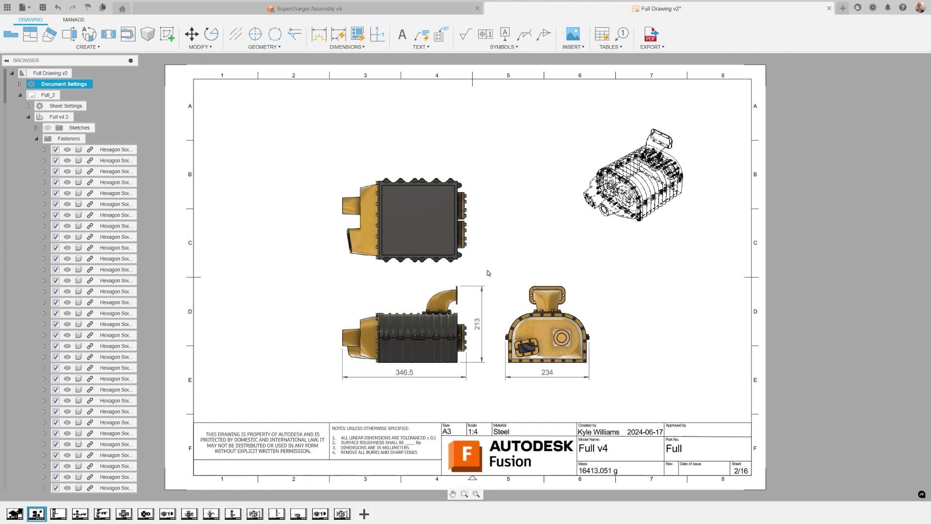
pyautogui.click(464, 494)
pyautogui.click(432, 280)
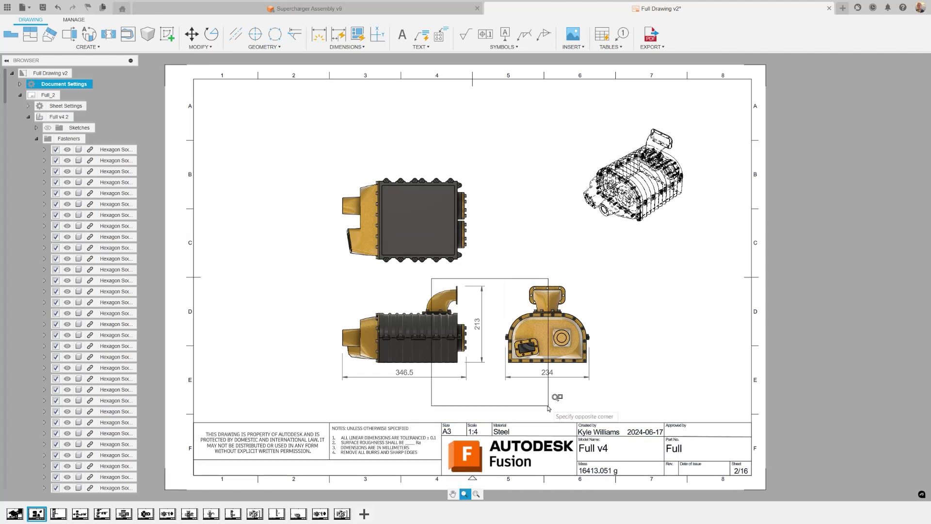
# Zoom onto the front view and set the Document Settings dimension Gap Distance to 1.50.
pyautogui.click(609, 404)
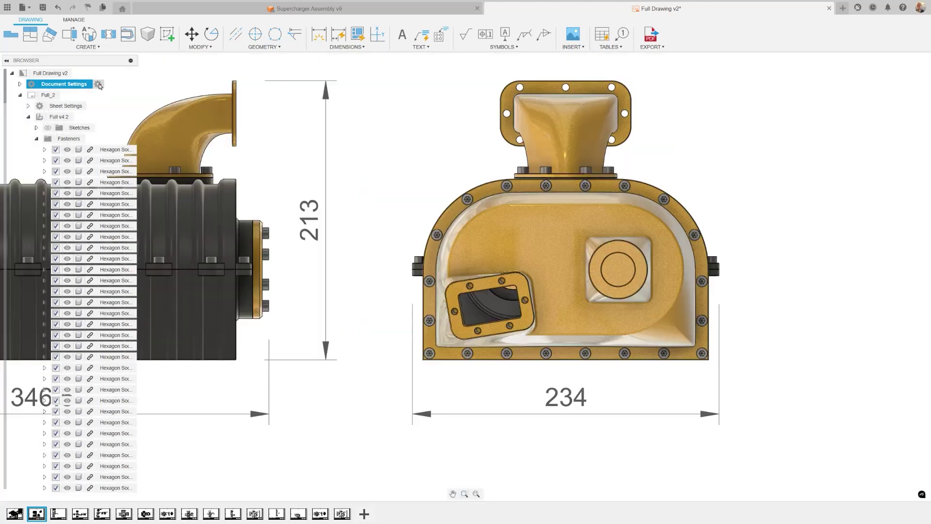
pyautogui.doubleClick(97, 84)
pyautogui.click(813, 72)
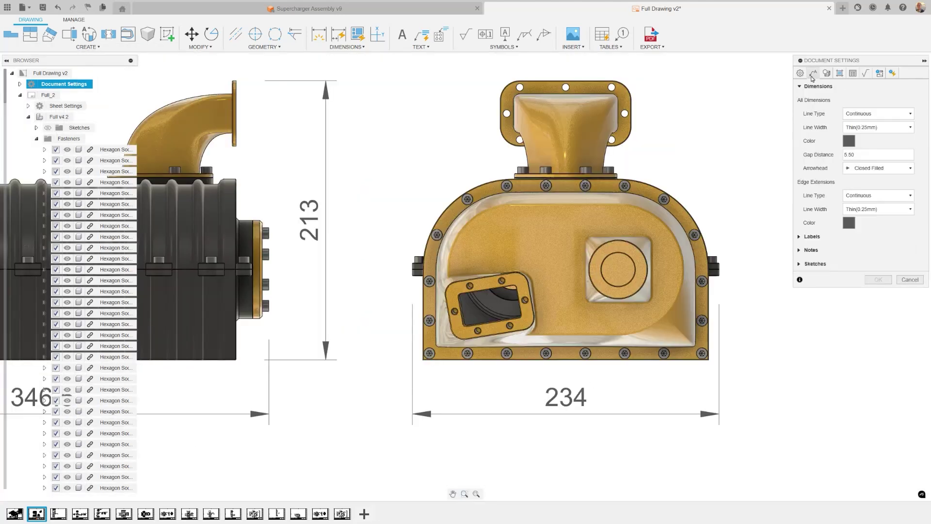
pyautogui.click(845, 155)
pyautogui.write('1')
pyautogui.click(878, 279)
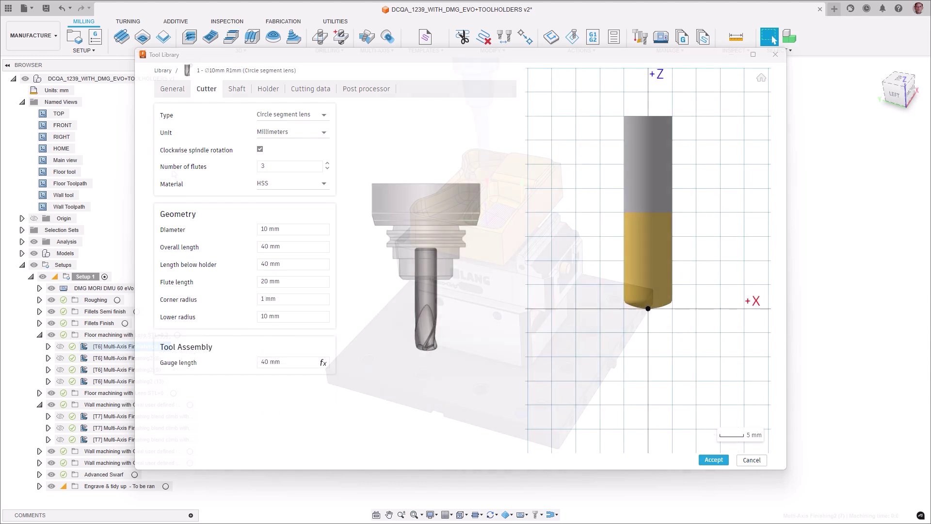
# Review the saved floor tool close-up and floor toolpath views, then return to the whole part.
pyautogui.click(43, 173)
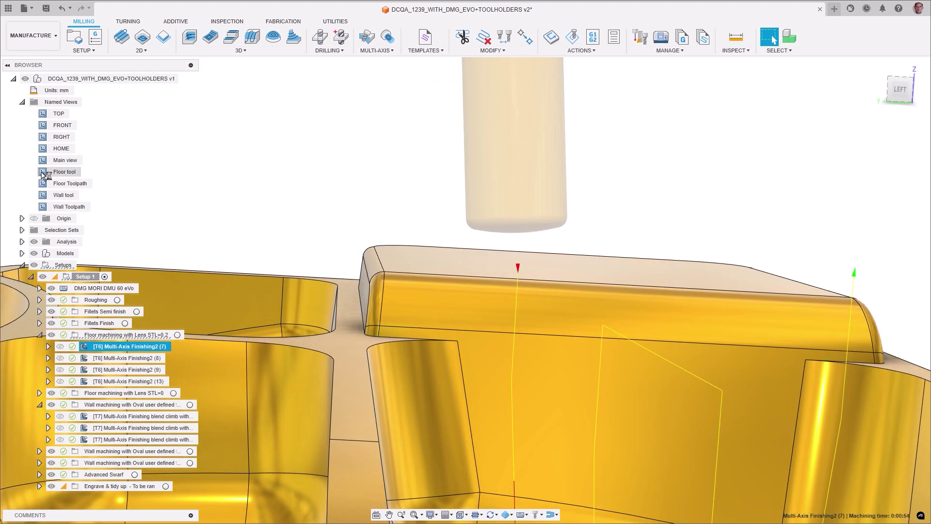
pyautogui.click(41, 184)
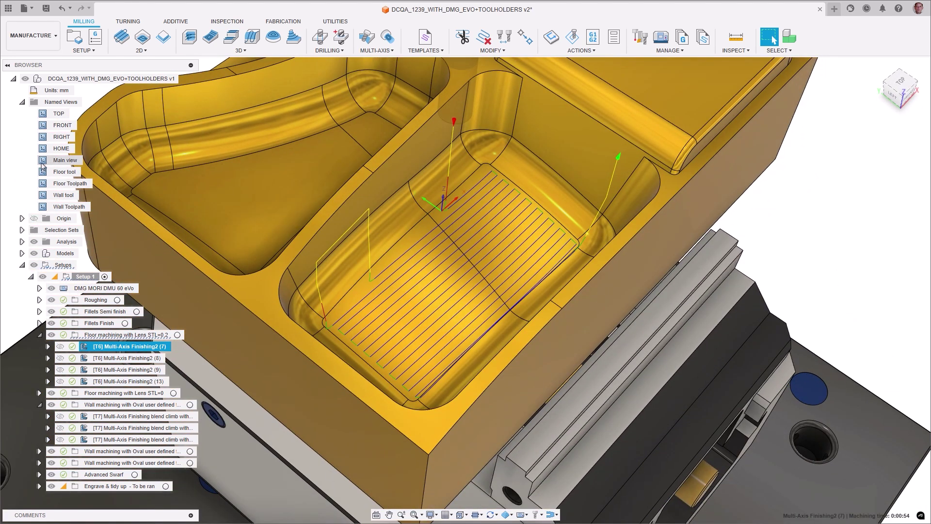
pyautogui.click(43, 161)
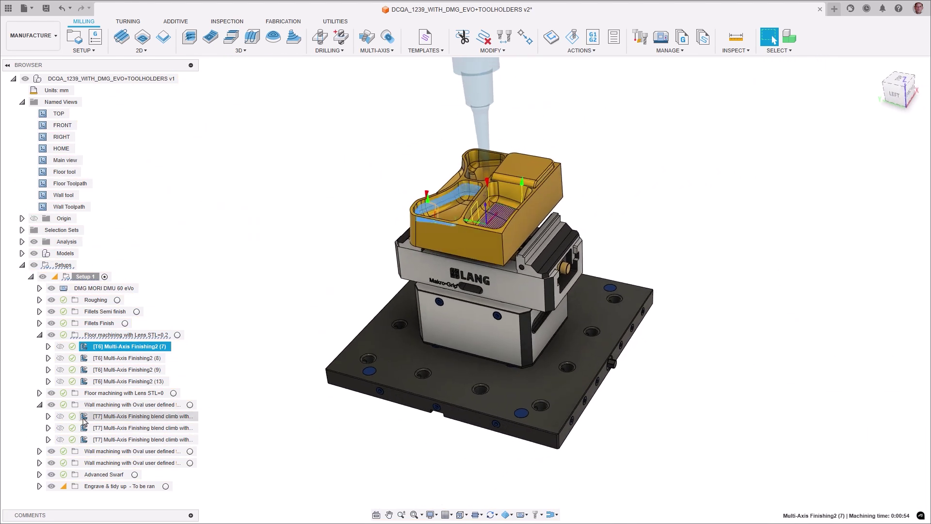
# Review the T7 wall finishing toolpath views and set its tool axis Primary Mode to Lead and contact point.
pyautogui.click(88, 417)
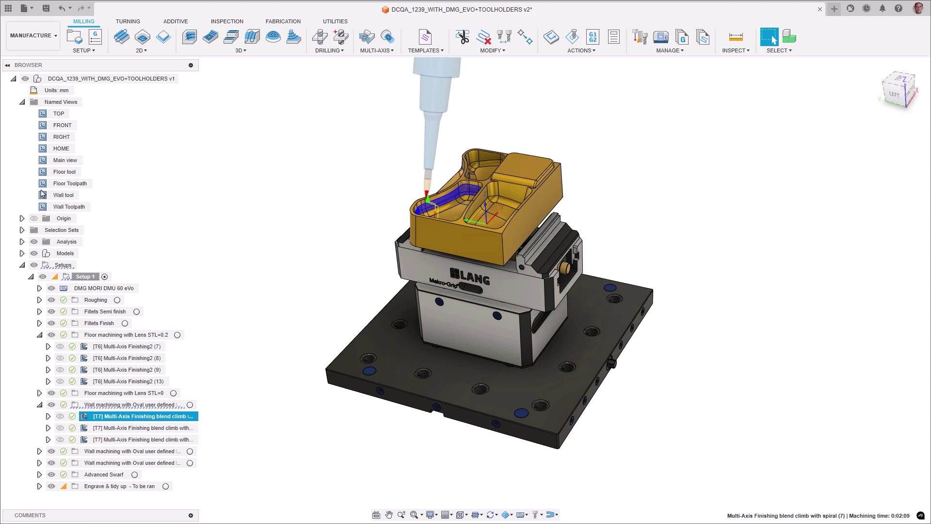
pyautogui.click(43, 195)
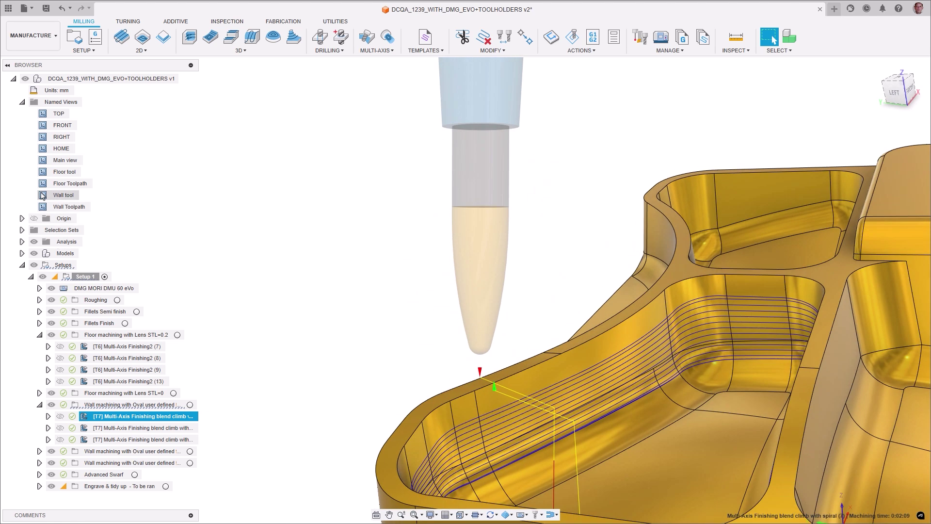
pyautogui.click(42, 206)
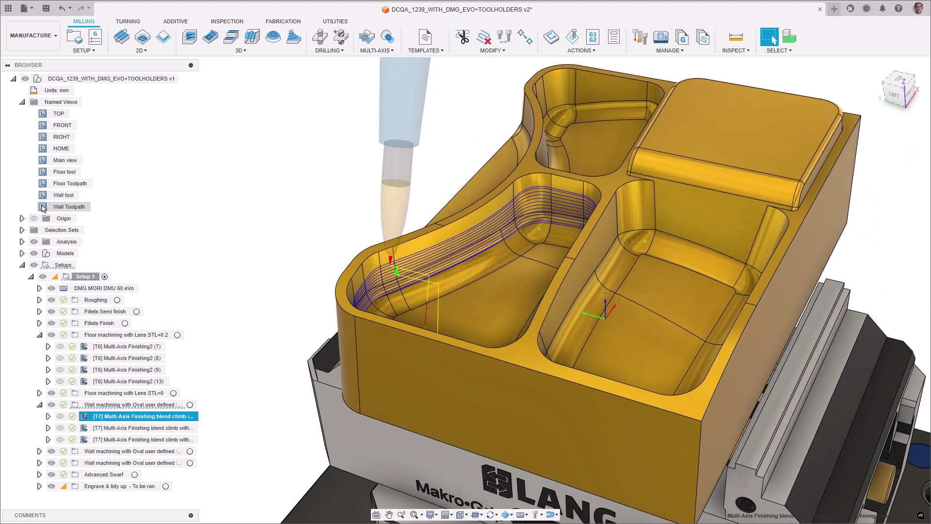
pyautogui.click(42, 161)
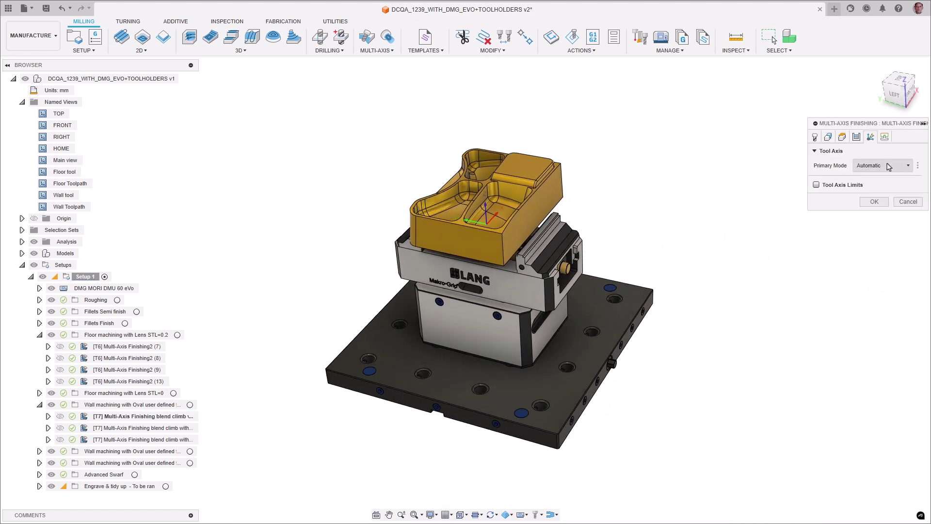
pyautogui.click(910, 166)
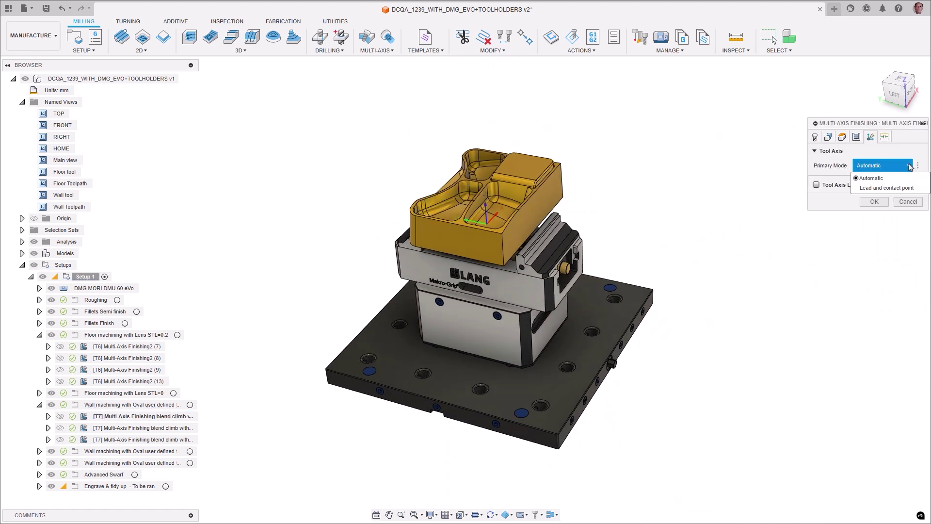
pyautogui.click(904, 188)
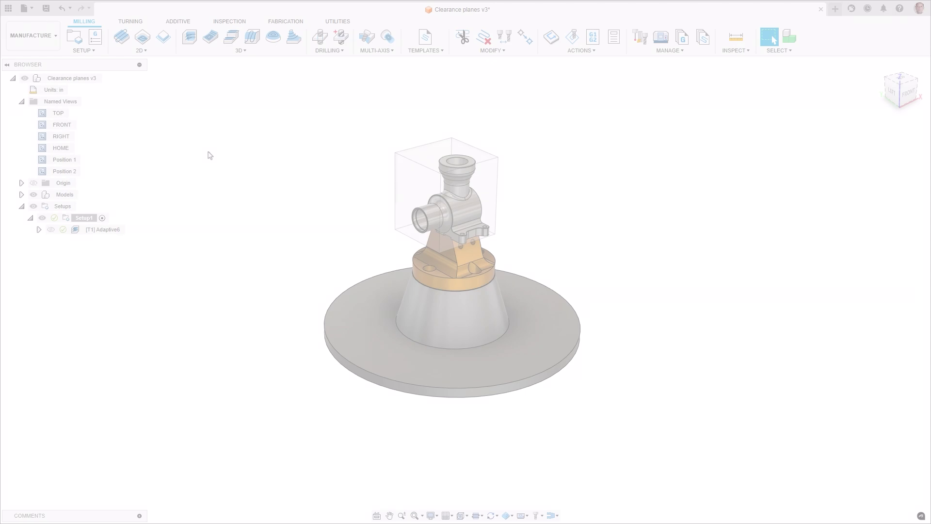
# In Adaptive6's Heights, make Retract Height reference Stock Top, Model Top and Fixture Top.
pyautogui.doubleClick(43, 173)
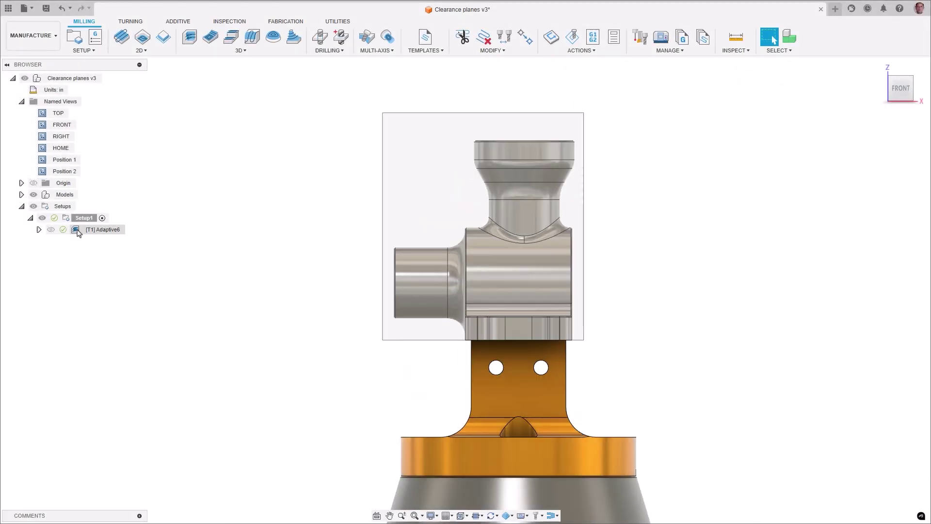
pyautogui.doubleClick(97, 229)
pyautogui.click(842, 137)
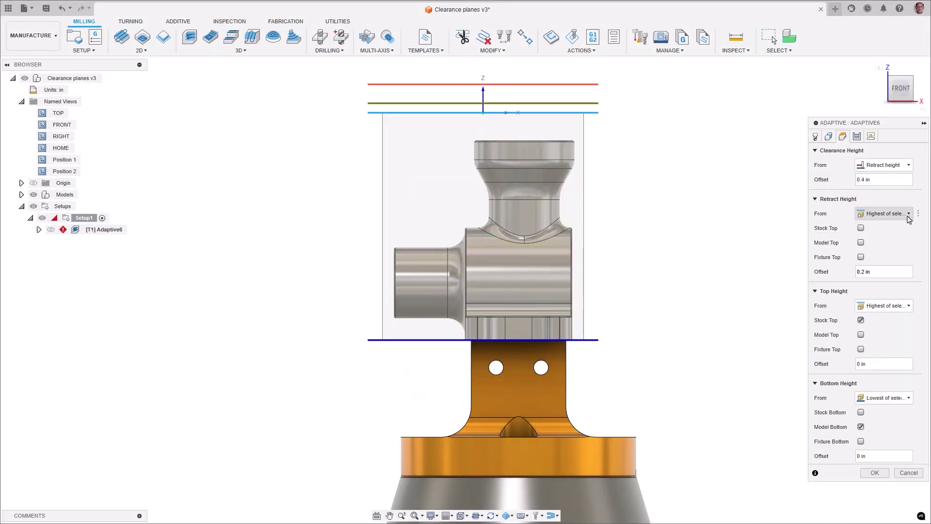
pyautogui.click(908, 213)
pyautogui.click(908, 305)
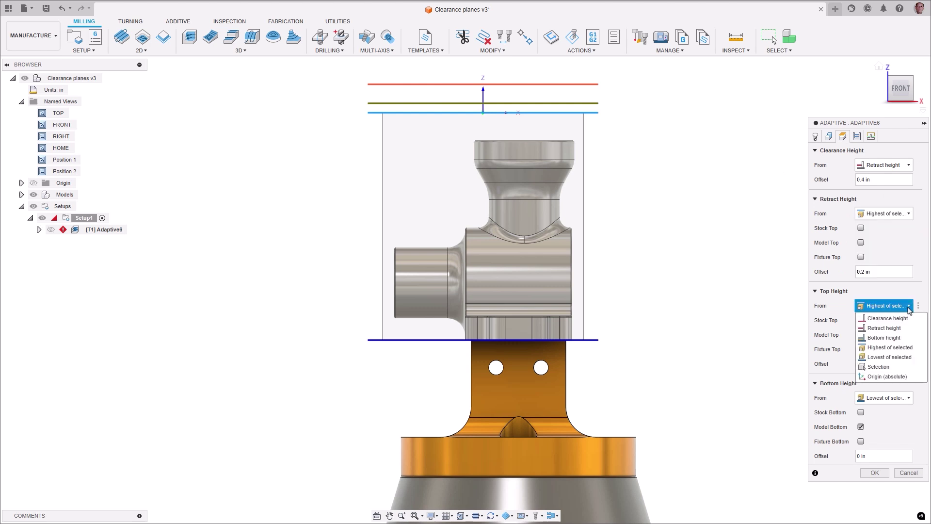
pyautogui.click(908, 398)
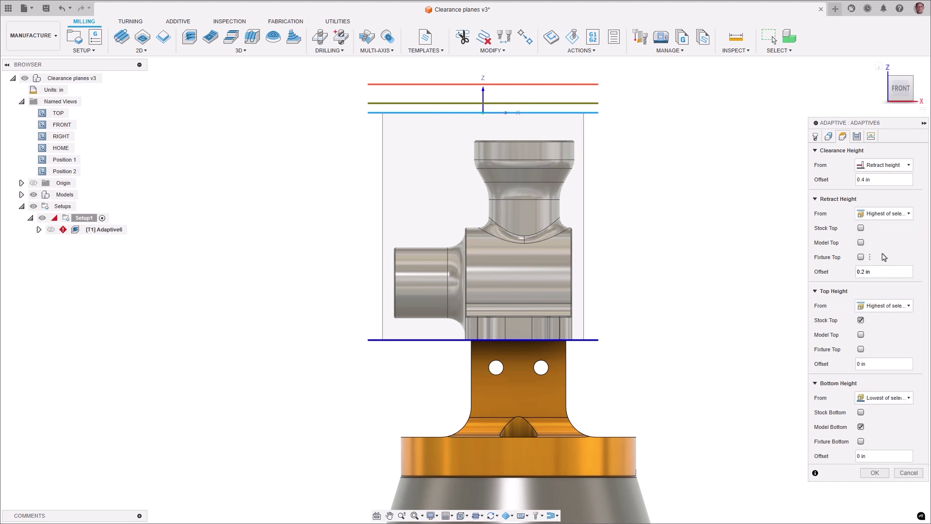
pyautogui.click(860, 258)
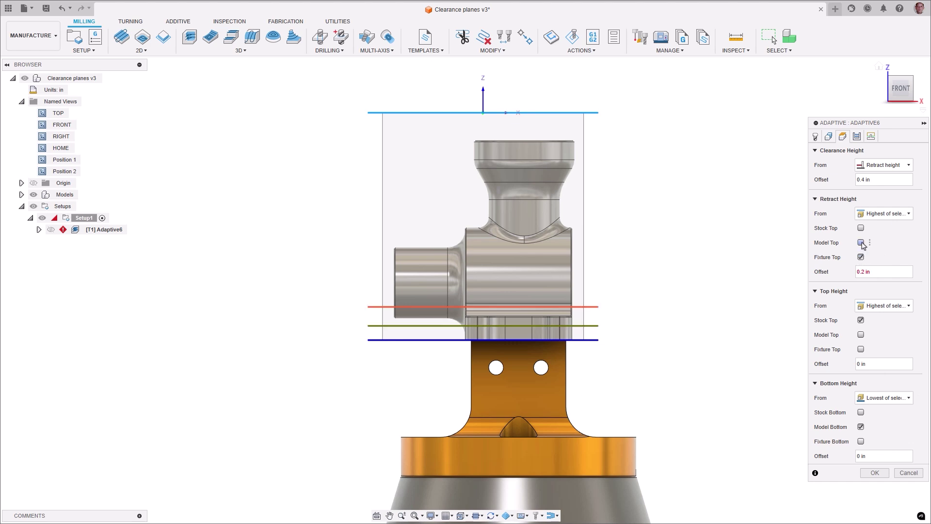
pyautogui.click(861, 242)
pyautogui.click(860, 228)
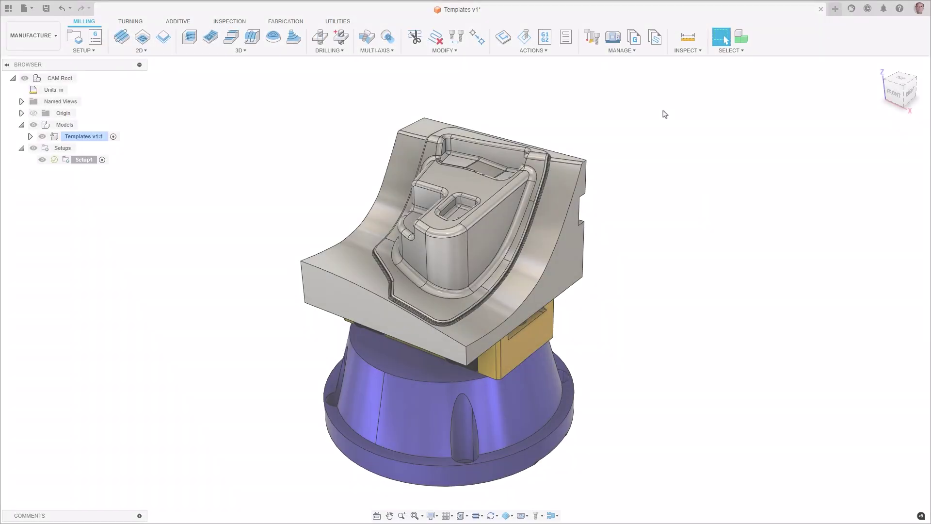
# Mark .750 EM Roughing as a favourite in the Template Library.
pyautogui.click(634, 50)
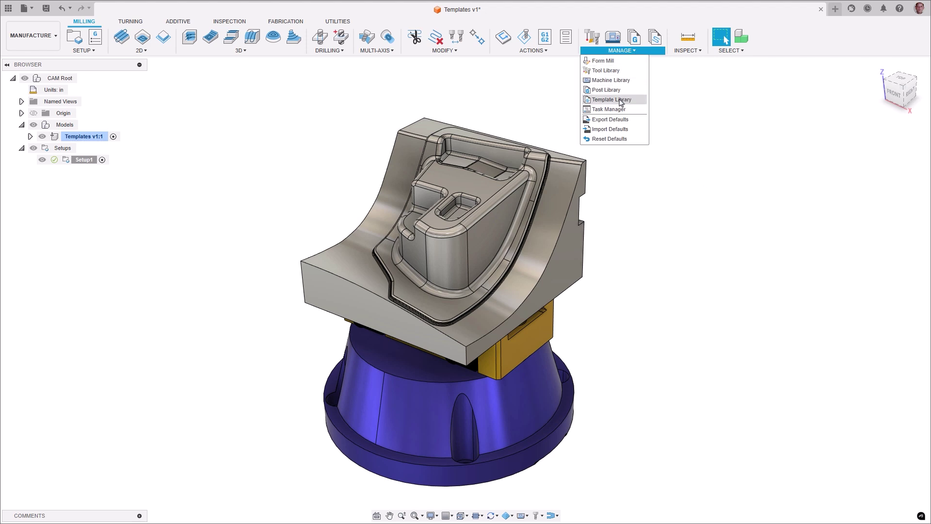
pyautogui.click(604, 100)
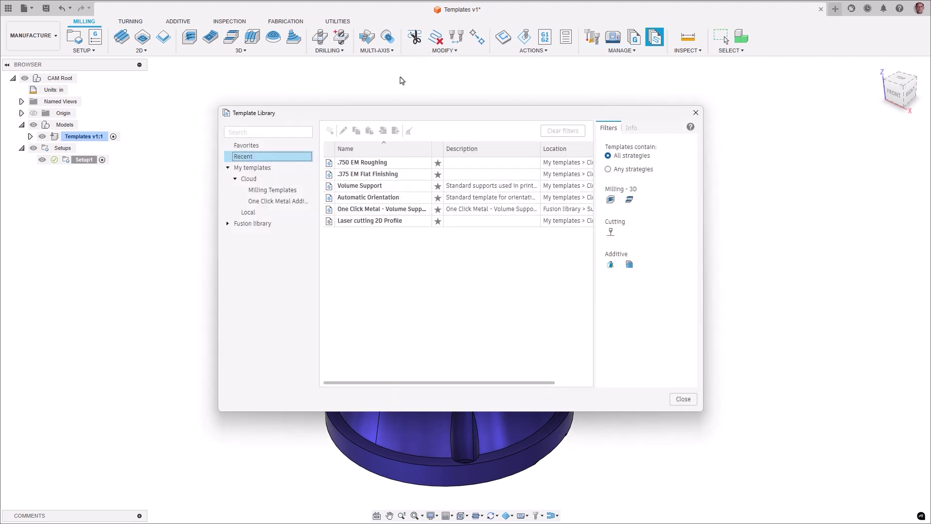
pyautogui.click(438, 164)
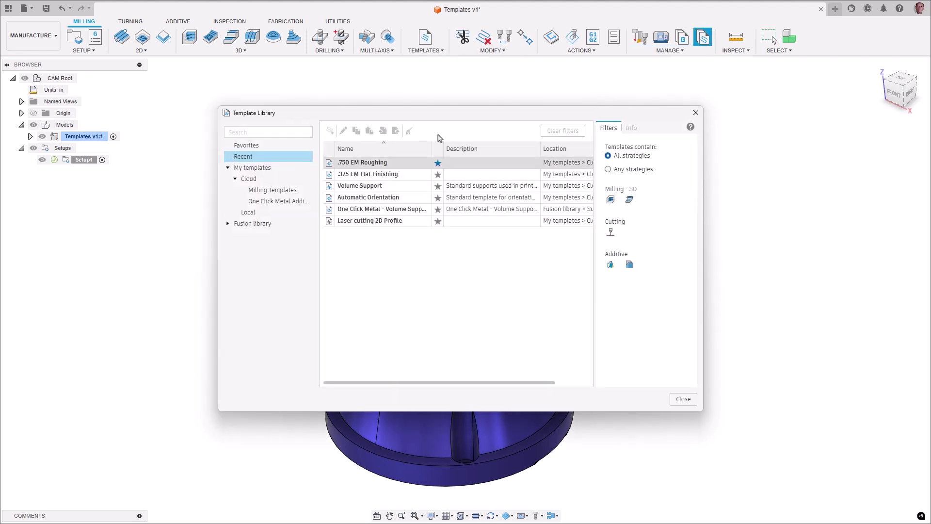
# Give the .750 EM Roughing template a new icon via the Templates favourites list.
pyautogui.click(421, 51)
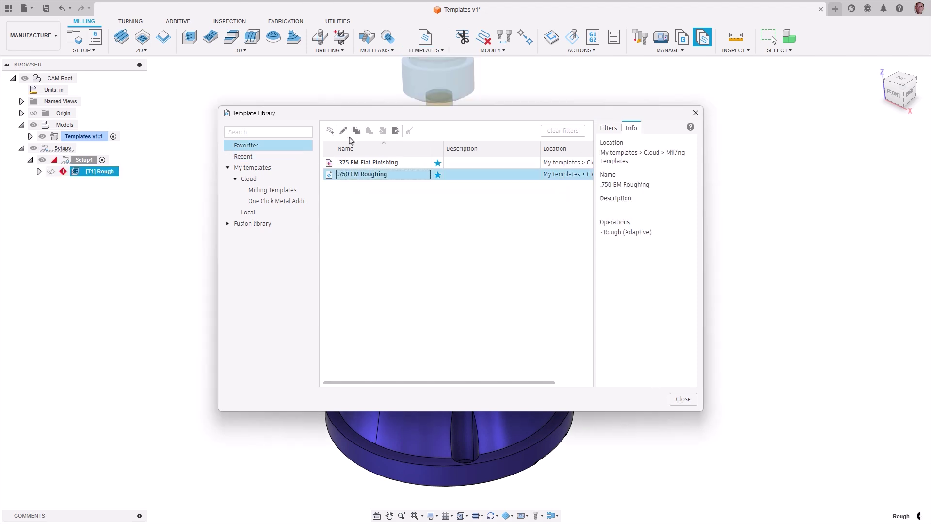
pyautogui.click(343, 132)
pyautogui.click(405, 314)
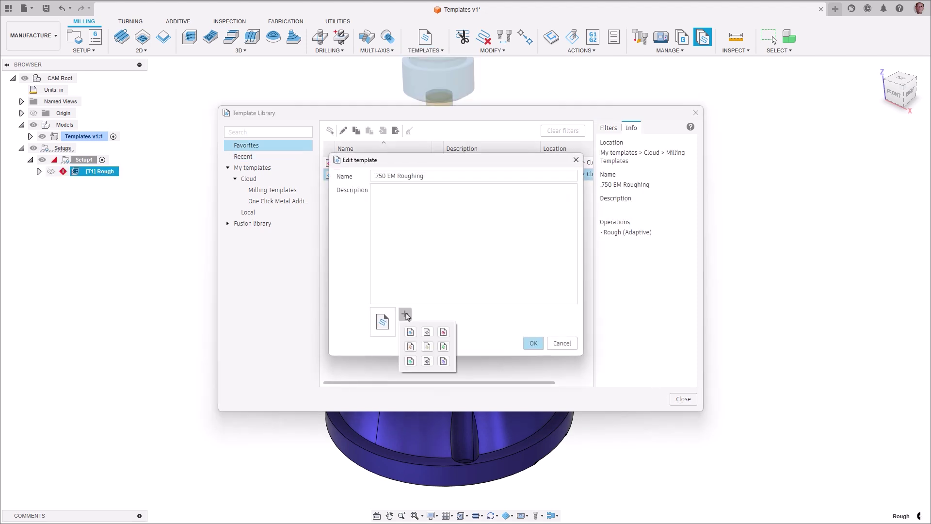
pyautogui.click(443, 360)
pyautogui.click(533, 344)
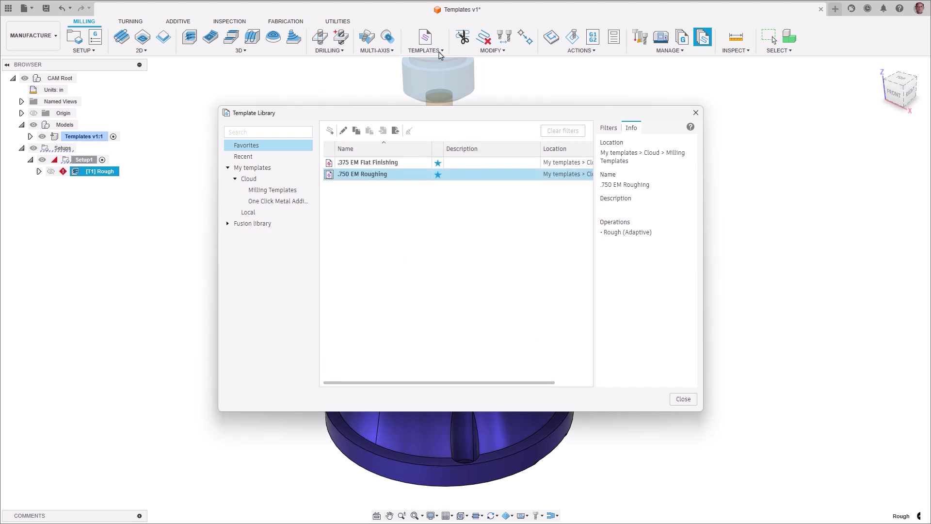
pyautogui.click(440, 51)
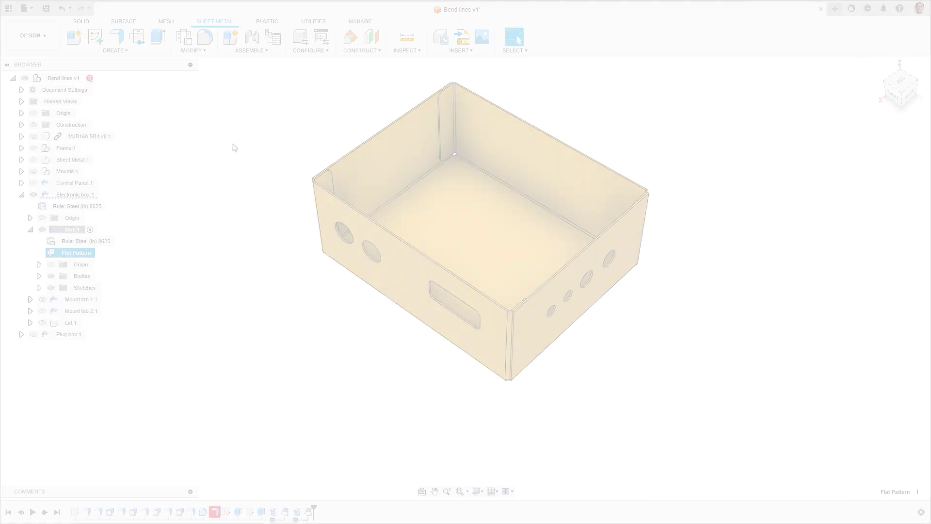
# Unfold all the box's bends with the bottom fixed, then refold it.
pyautogui.click(202, 51)
pyautogui.click(185, 62)
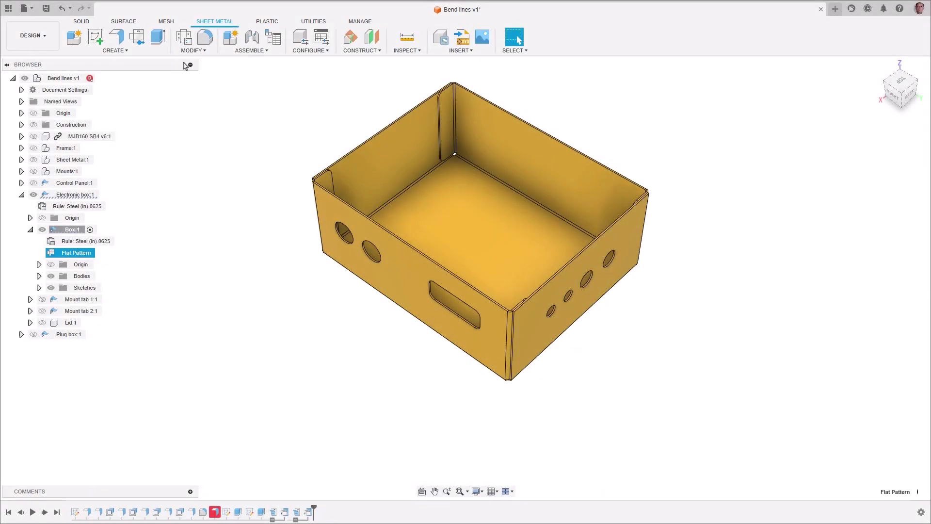
pyautogui.click(483, 228)
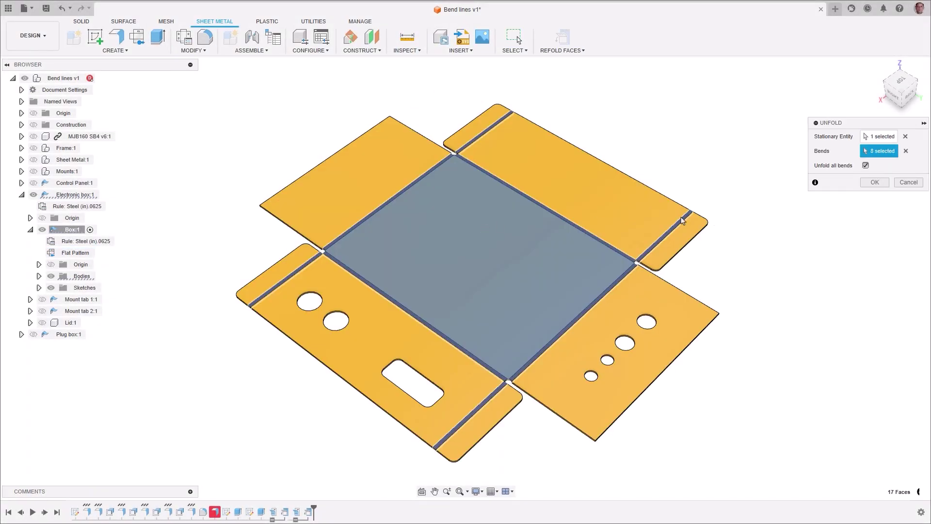
pyautogui.press('Return')
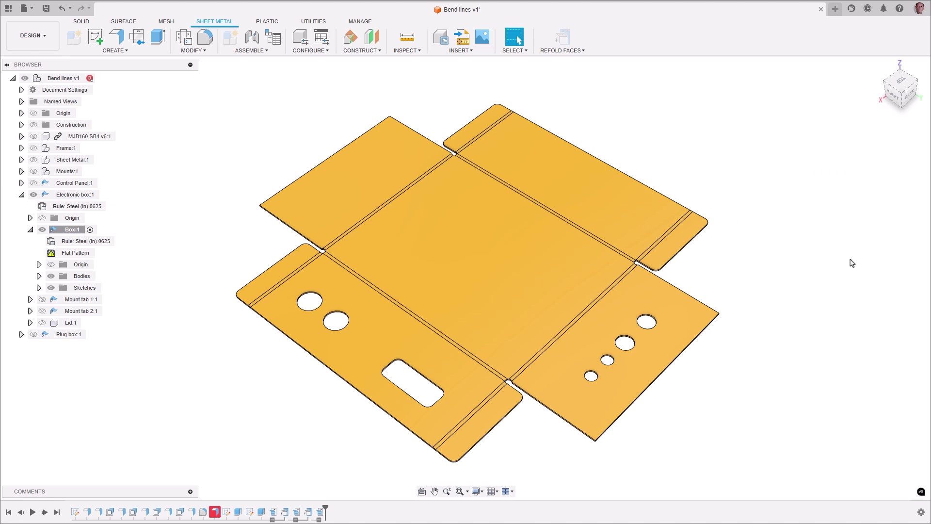
pyautogui.click(564, 40)
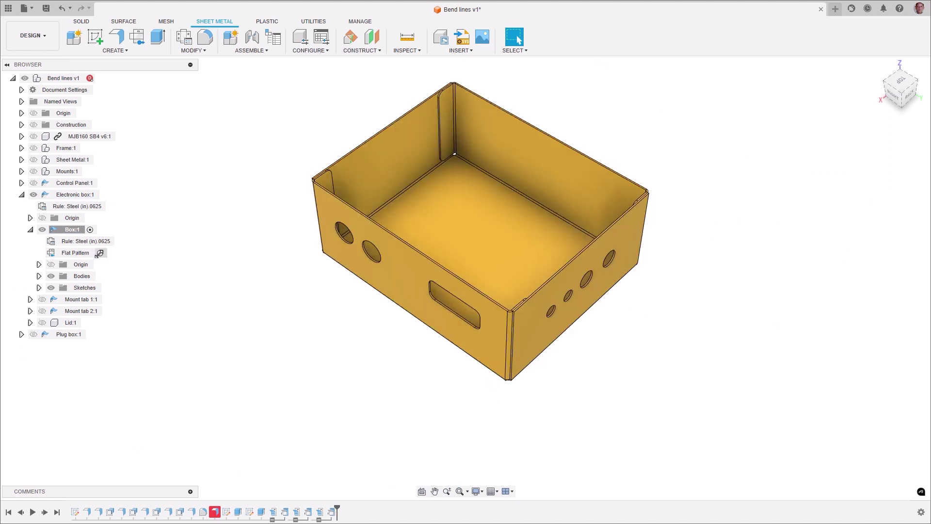
# Export the box's flat pattern as a DXF file.
pyautogui.click(100, 253)
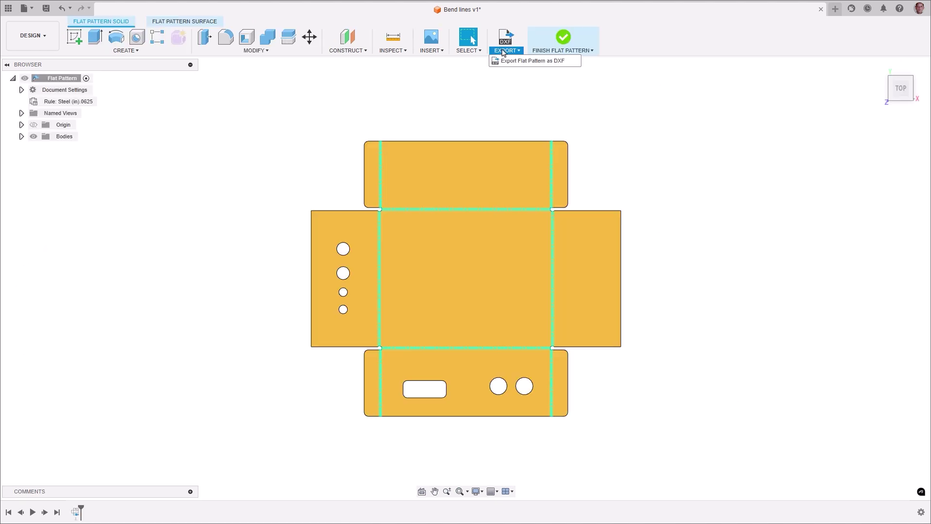
pyautogui.click(508, 61)
pyautogui.click(867, 159)
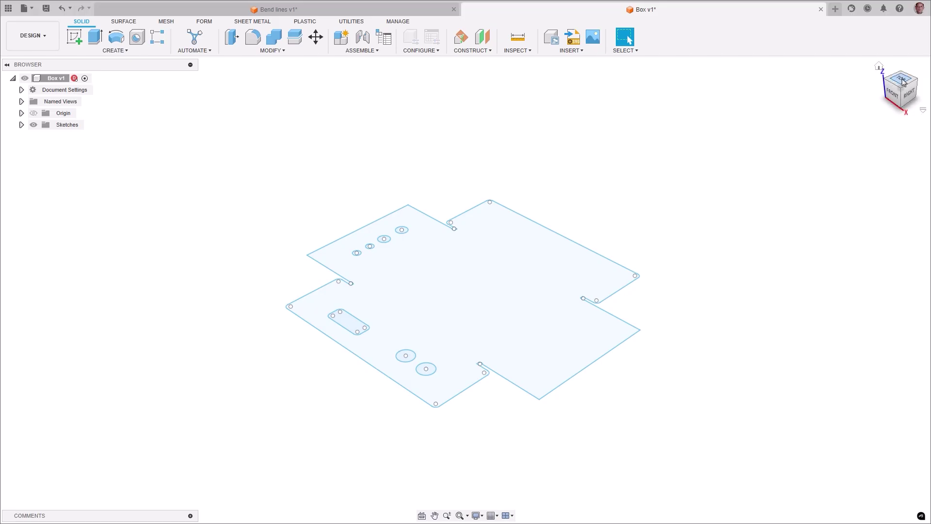
# View the imported DXF from the top and show its BEND sketch lines, toggling BEND_EXTENT.
pyautogui.click(903, 81)
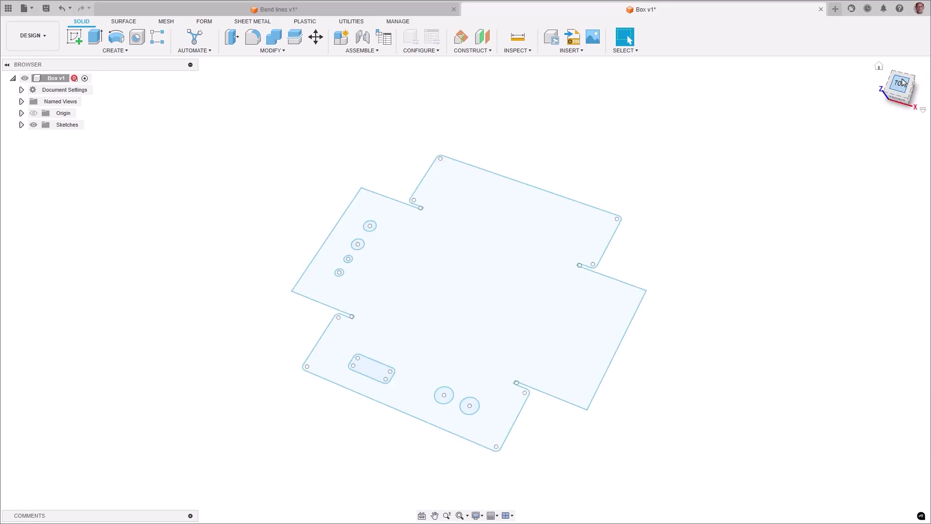
pyautogui.click(22, 125)
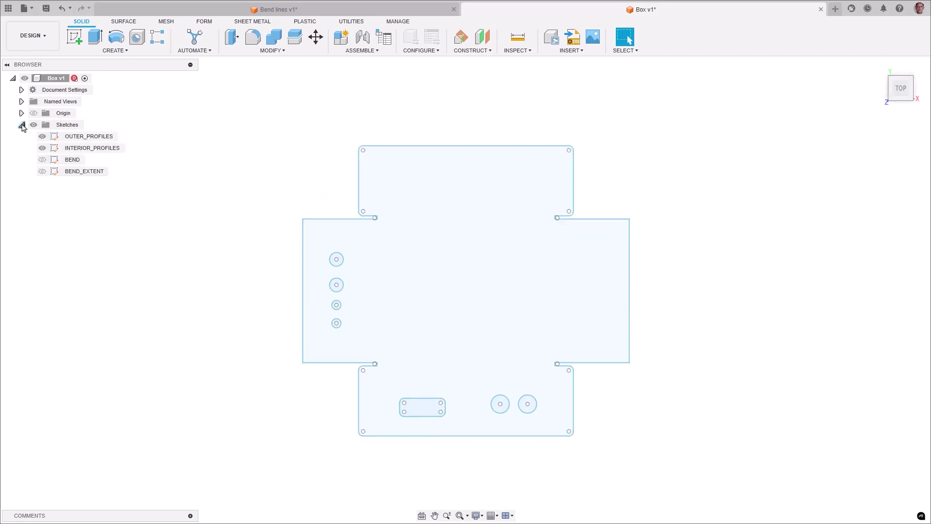
pyautogui.click(42, 160)
pyautogui.click(42, 172)
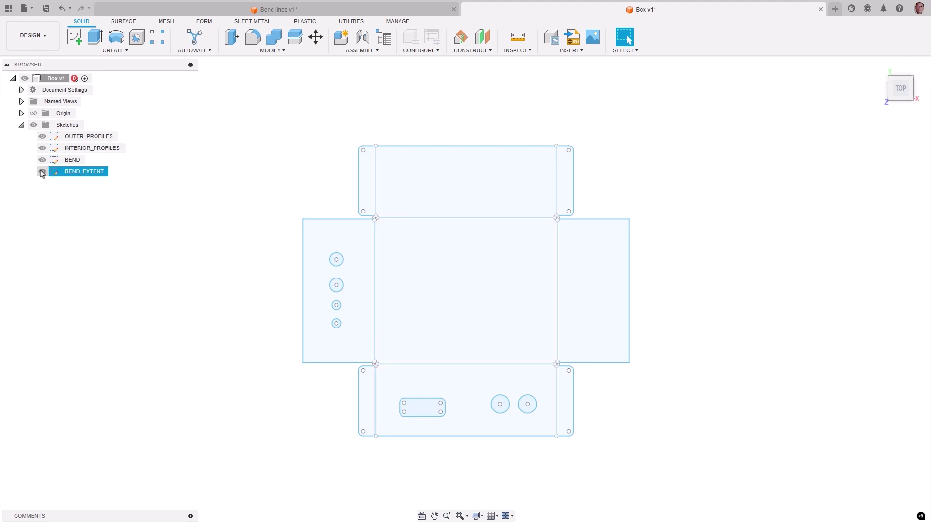
pyautogui.click(42, 172)
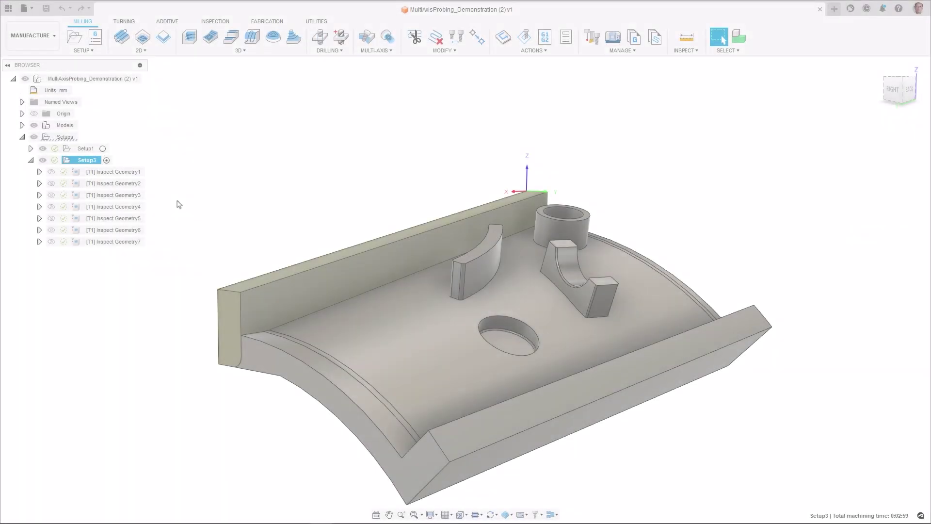
# Preview probing paths Inspect Geometry1 through 7, then simulate all of Setup3.
pyautogui.click(75, 173)
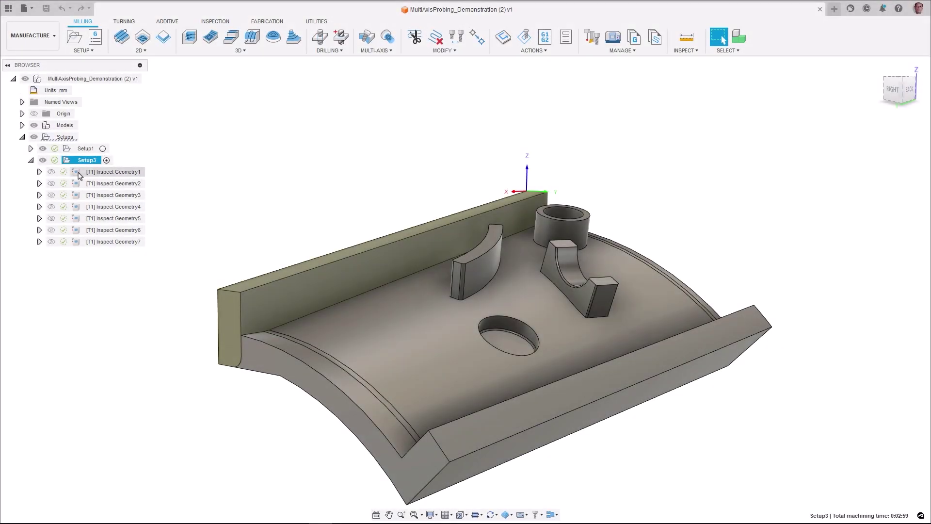
pyautogui.click(75, 185)
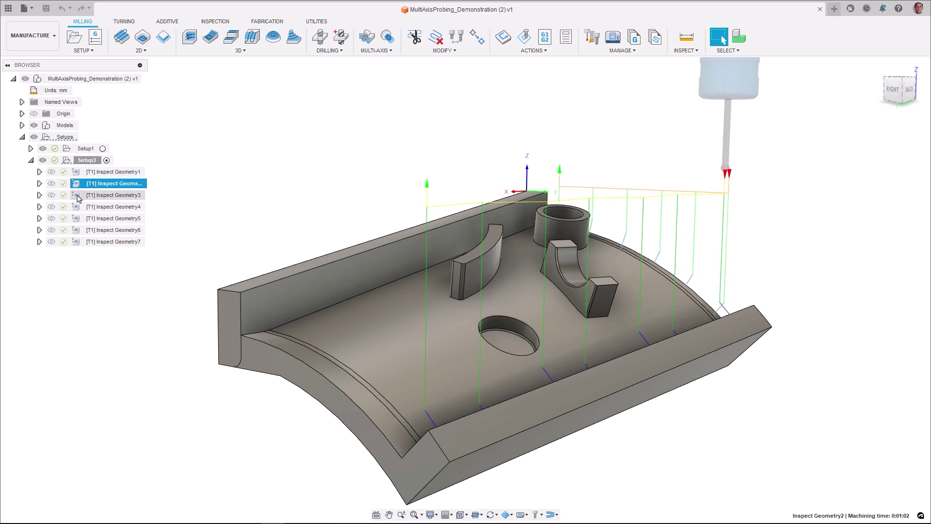
pyautogui.click(76, 195)
pyautogui.click(76, 207)
pyautogui.click(77, 219)
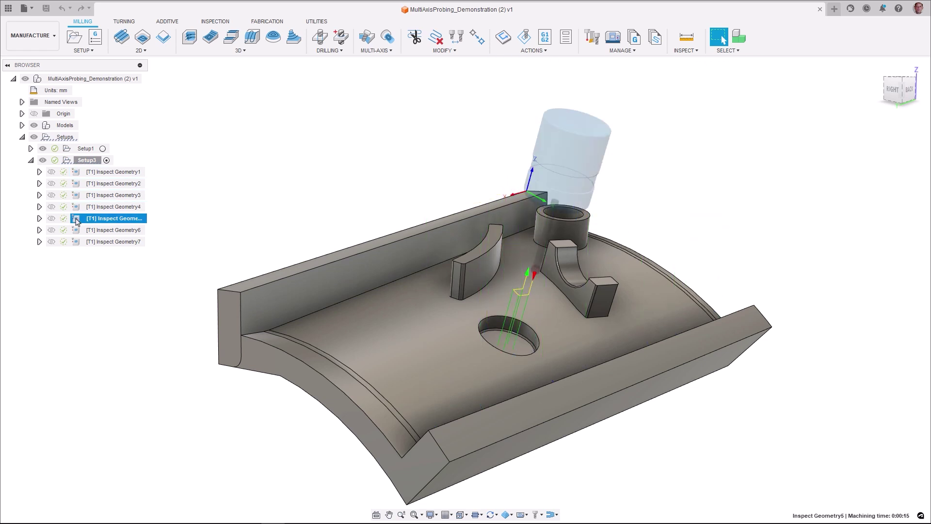
pyautogui.click(77, 230)
pyautogui.click(79, 242)
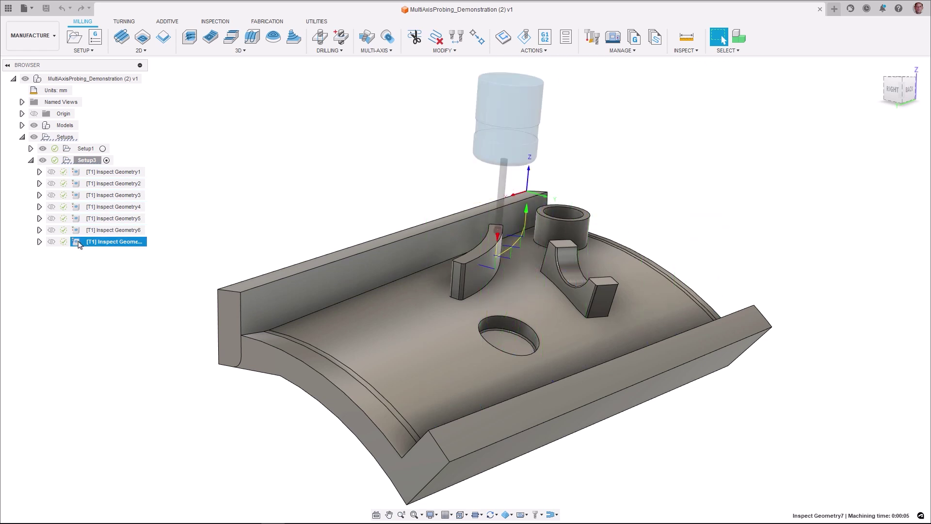
pyautogui.rightClick(67, 162)
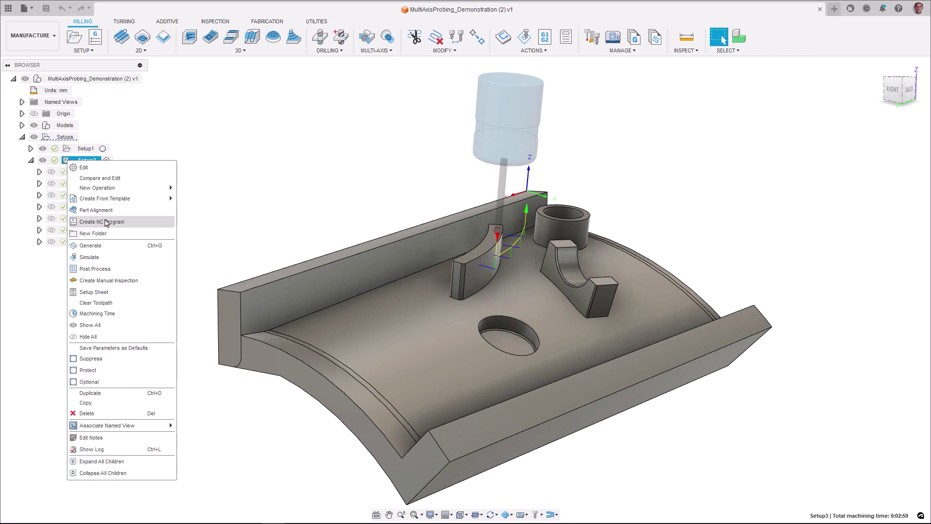
pyautogui.click(89, 257)
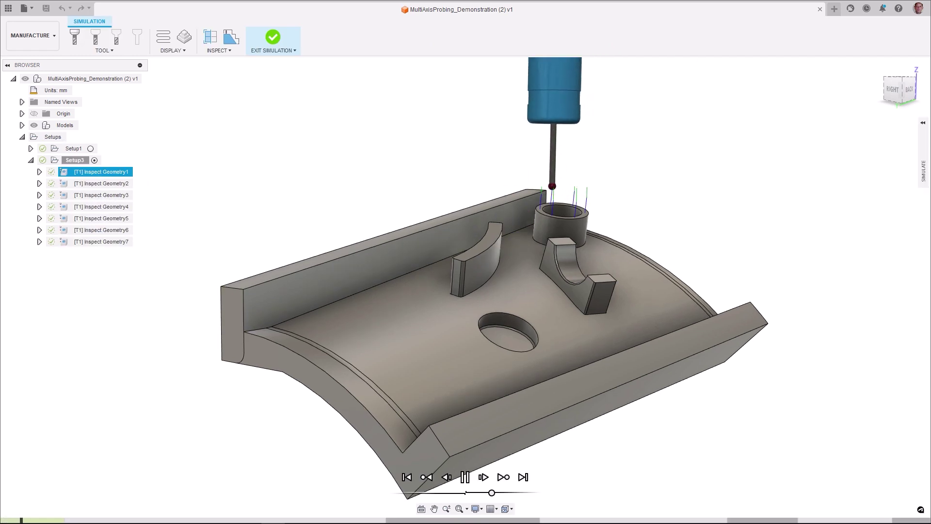